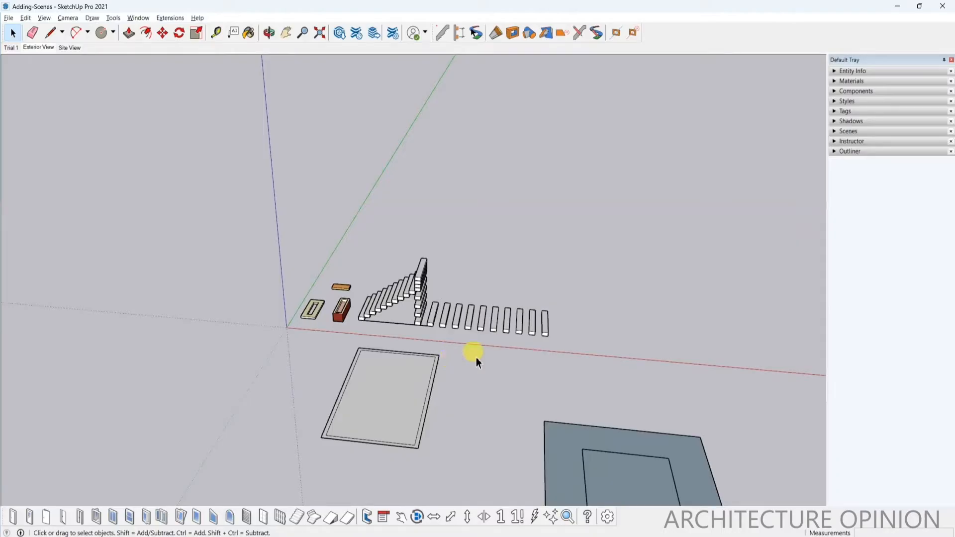
- Measure the front width of one of the blocks in the row
middle_click_drag(477, 363, 458, 352)
scroll(498, 347, "up", 10)
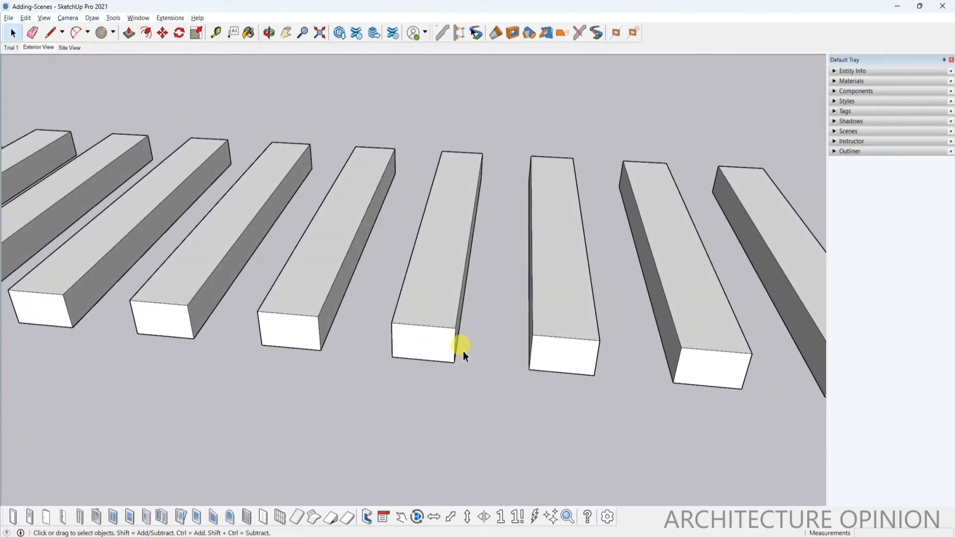
scroll(458, 351, "up", 3)
left_click(216, 33)
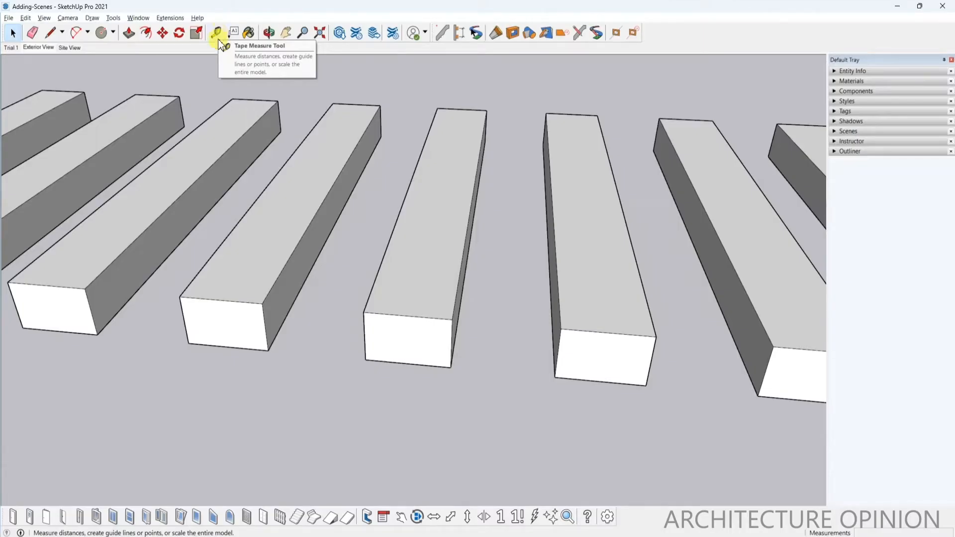
left_click(216, 34)
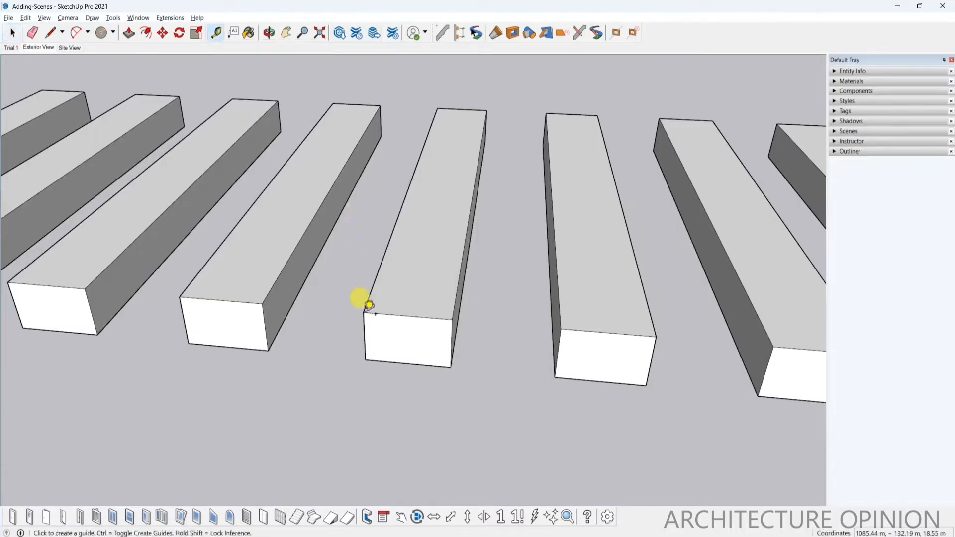
left_click(365, 311)
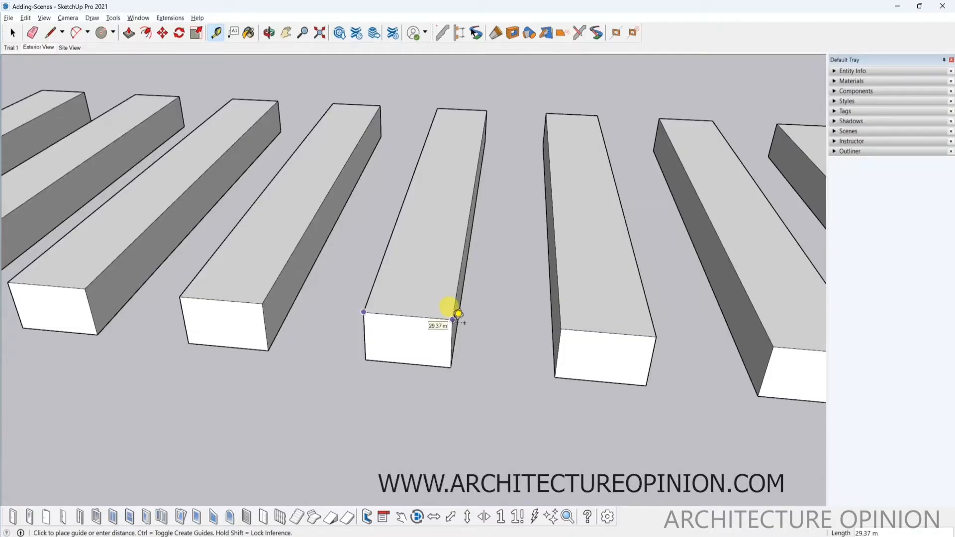
left_click(373, 353)
- Measure the gap between two neighbouring blocks at their lower front corners
scroll(373, 348, "down", 5)
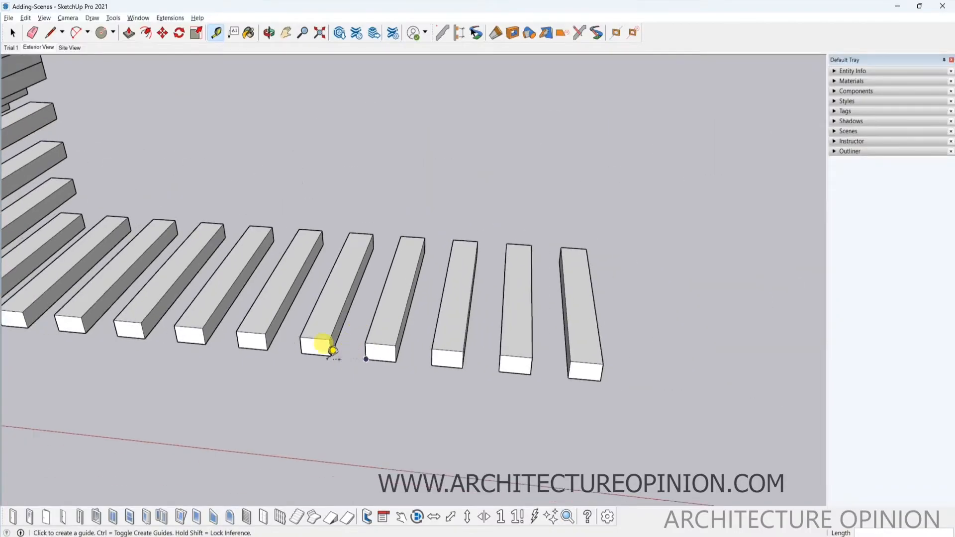
left_click(331, 355)
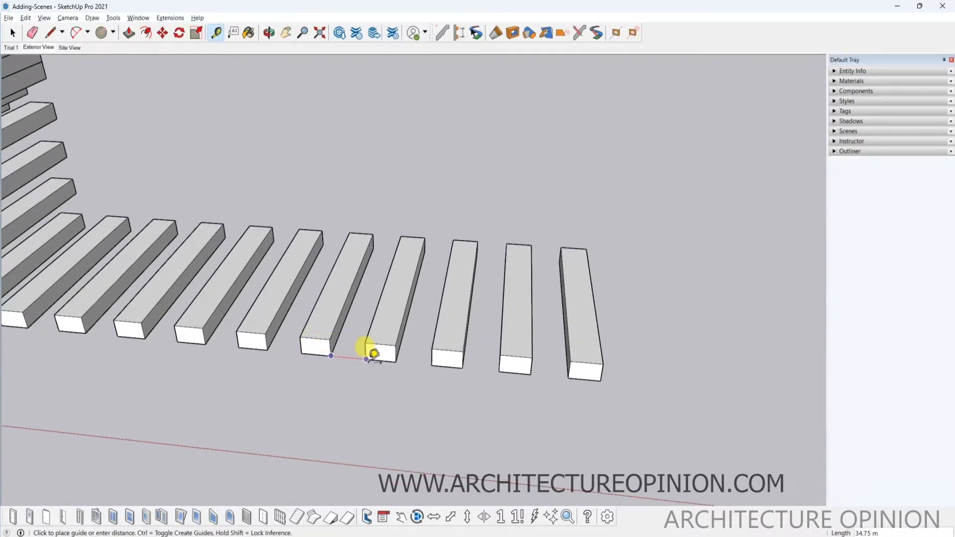
scroll(375, 353, "down", 8)
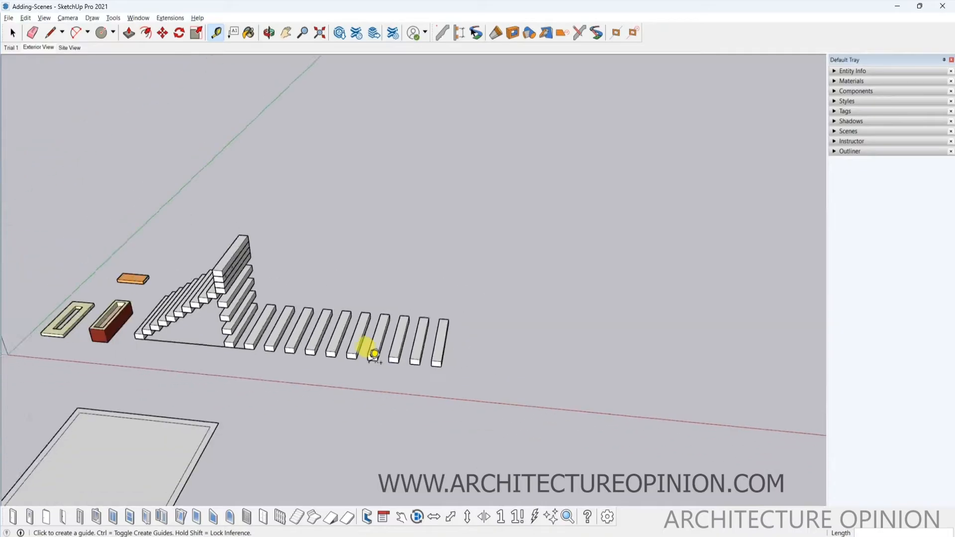
- Open the left building's nested upper-storey wall group for editing and select its front face
middle_click_drag(373, 369, 171, 277, "shift")
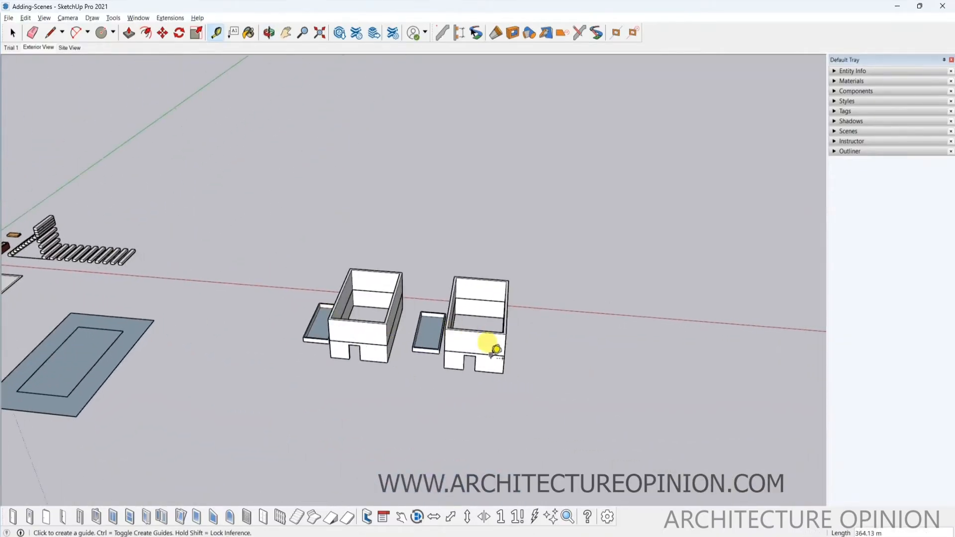
scroll(447, 353, "up", 6)
scroll(285, 355, "up", 2)
middle_click_drag(293, 360, 492, 391, "shift")
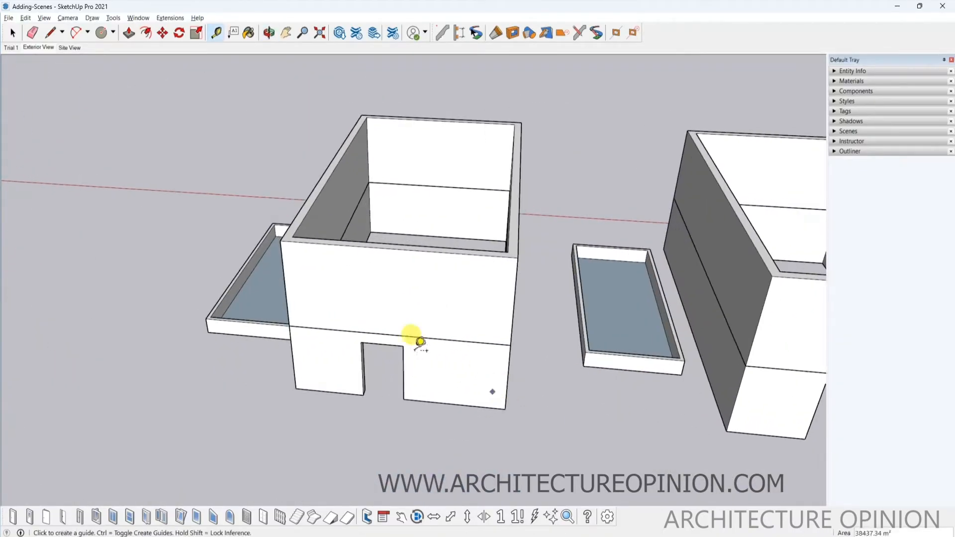
scroll(415, 342, "up", 7)
middle_click_drag(360, 337, 331, 326)
scroll(414, 246, "down", 3)
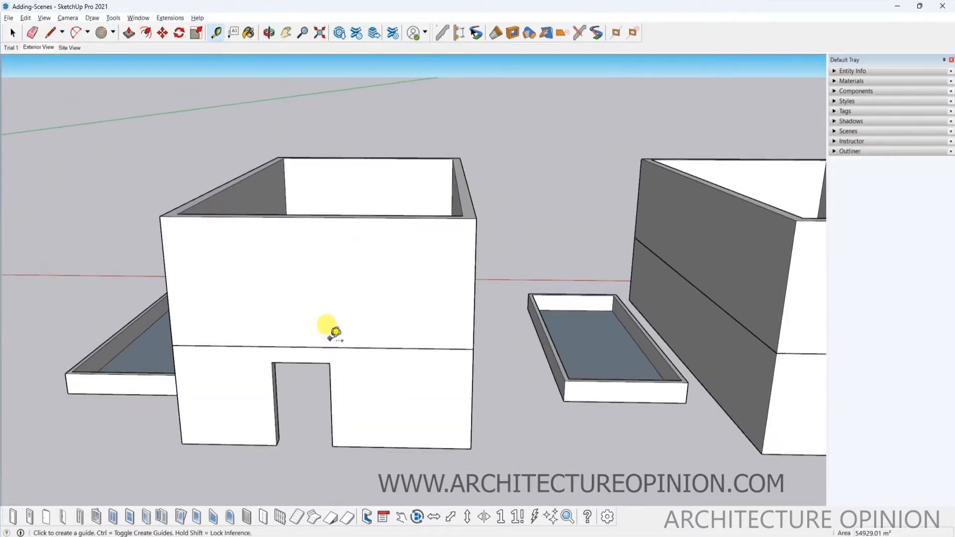
scroll(278, 290, "up", 3)
key("space")
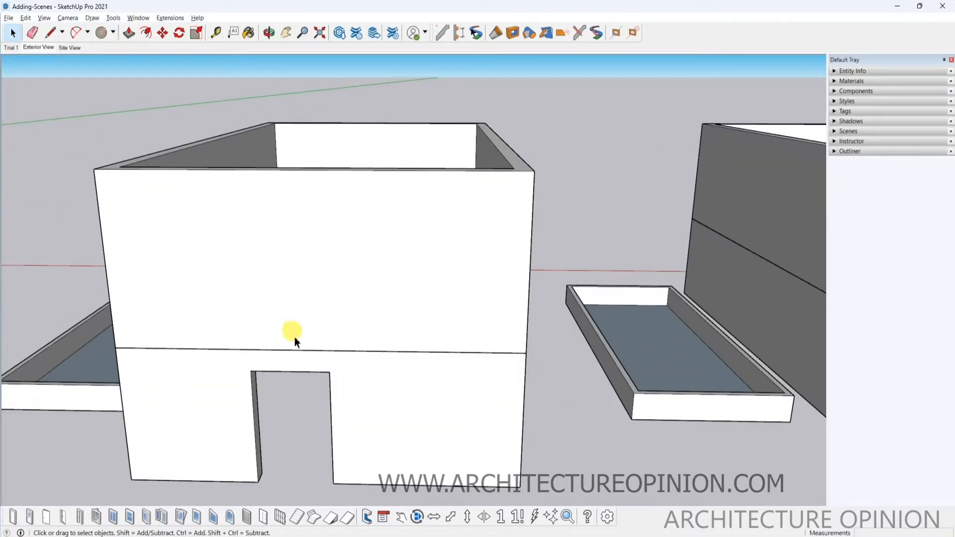
double_click(294, 336)
scroll(294, 269, "down", 5)
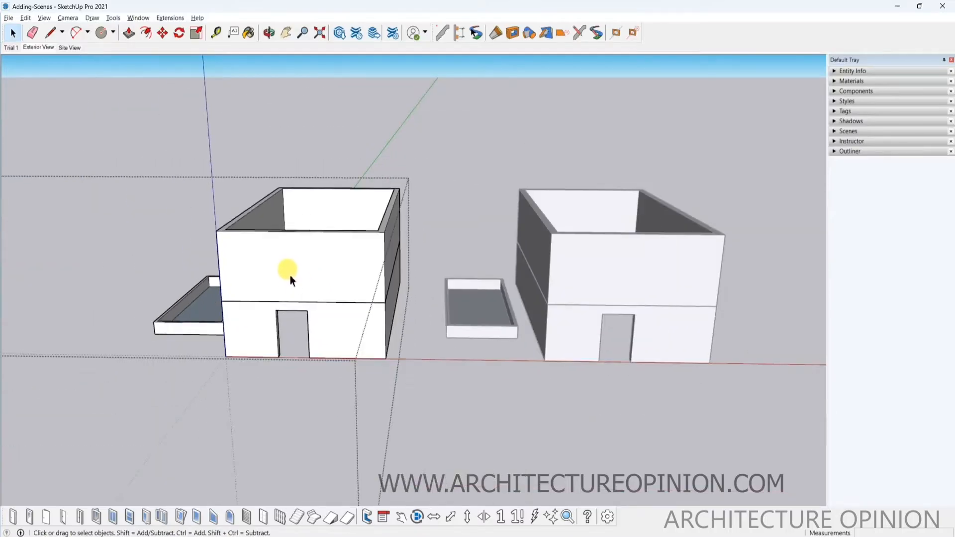
left_click(290, 276)
double_click(303, 270)
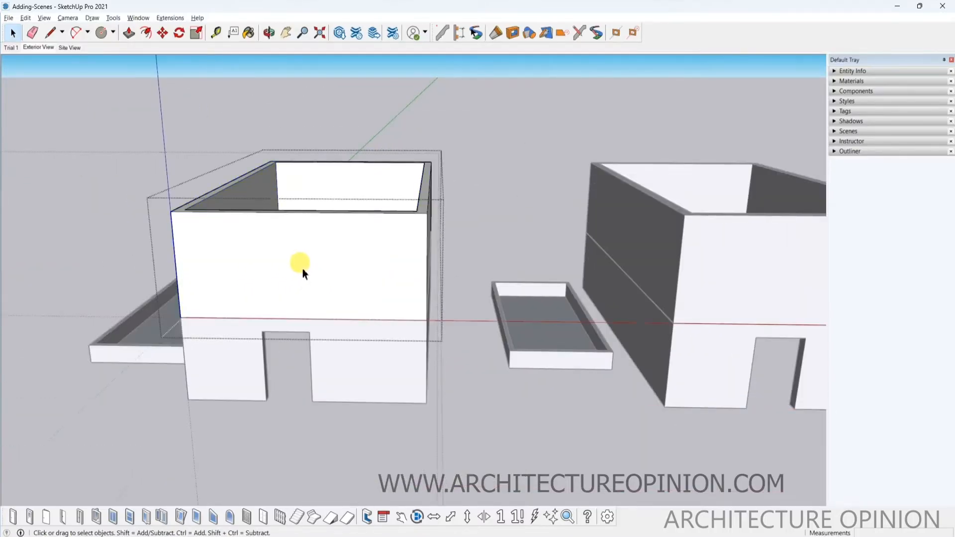
left_click(296, 259)
scroll(295, 259, "up", 3)
scroll(295, 260, "up", 2)
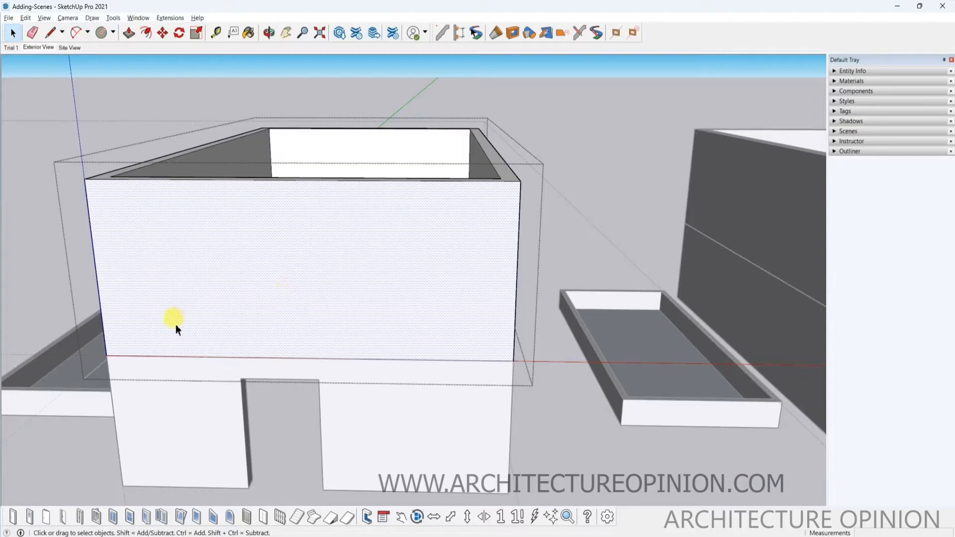
scroll(199, 329, "down", 4)
scroll(241, 323, "up", 2)
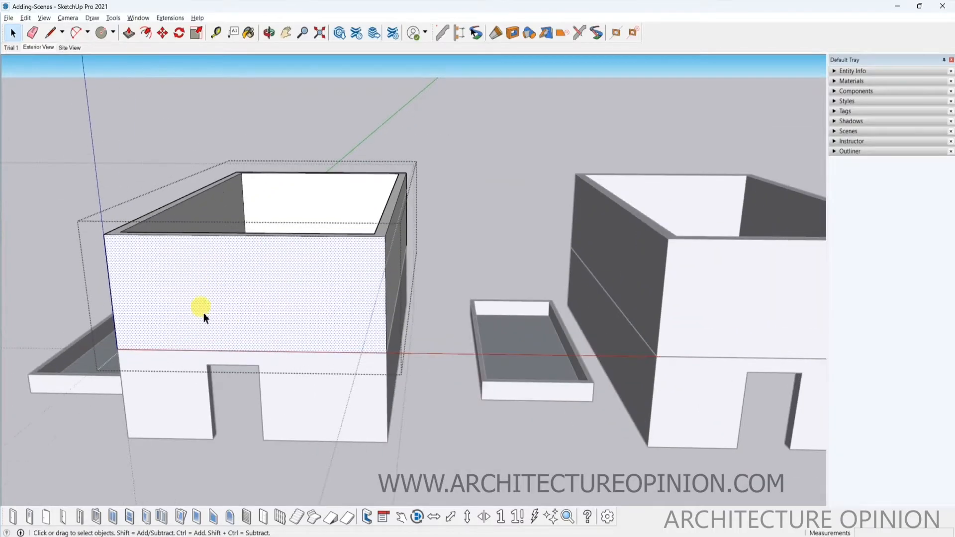
scroll(192, 287, "up", 1)
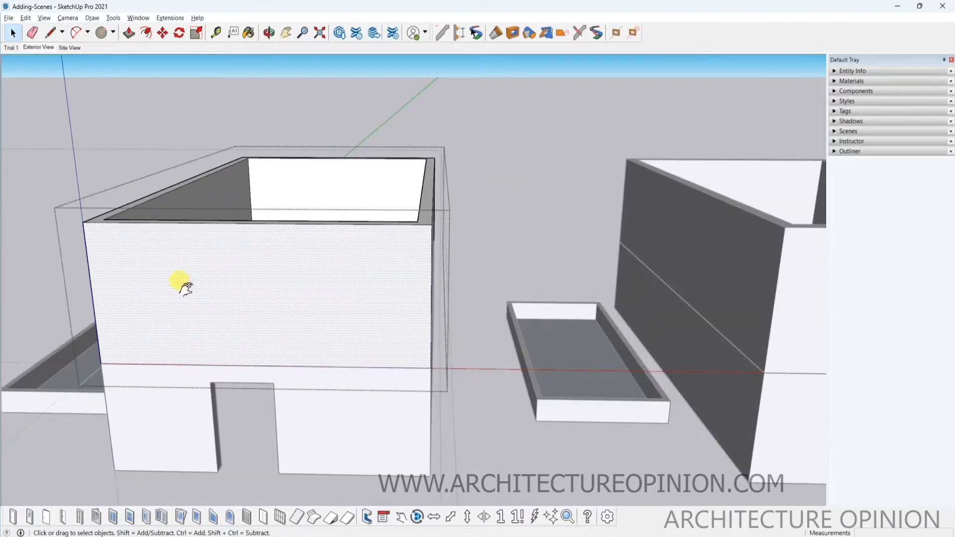
scroll(209, 296, "up", 2)
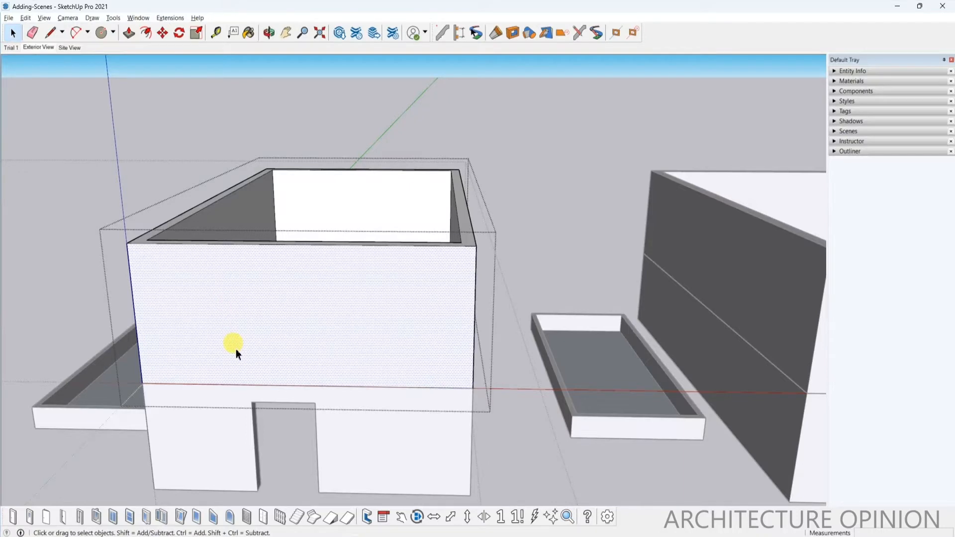
- Place horizontal guides on the upper-storey front wall, 30 m above its bottom edge and 30 m below its top edge
key("t")
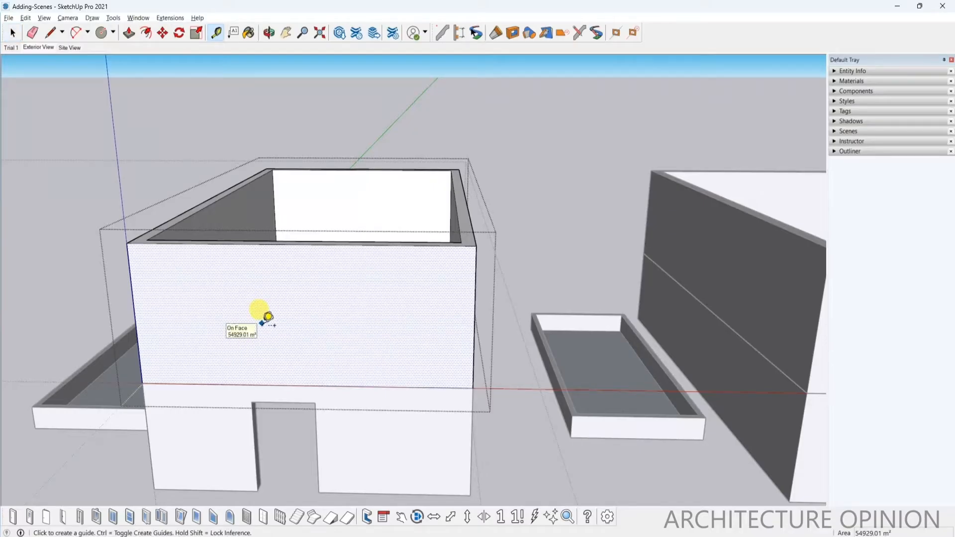
left_click(265, 384)
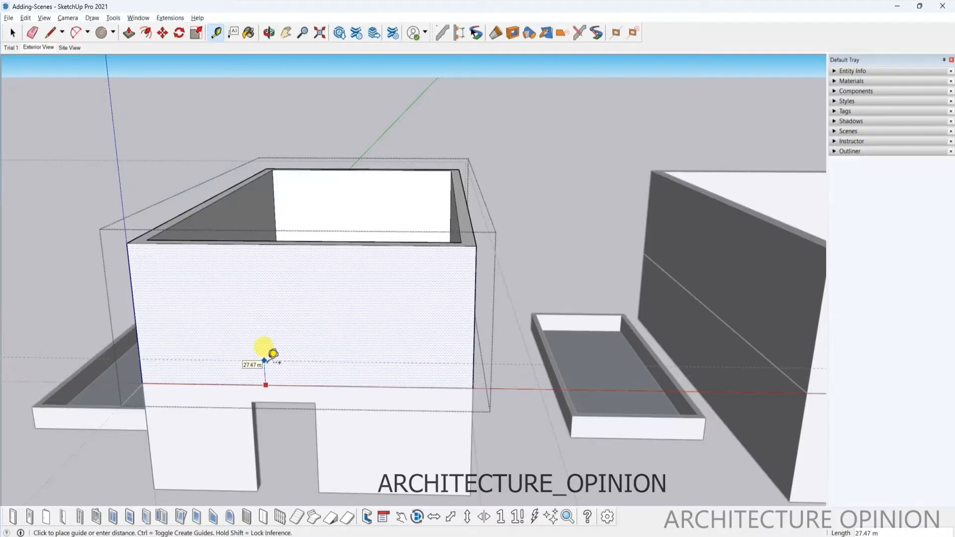
type("30")
key("Return")
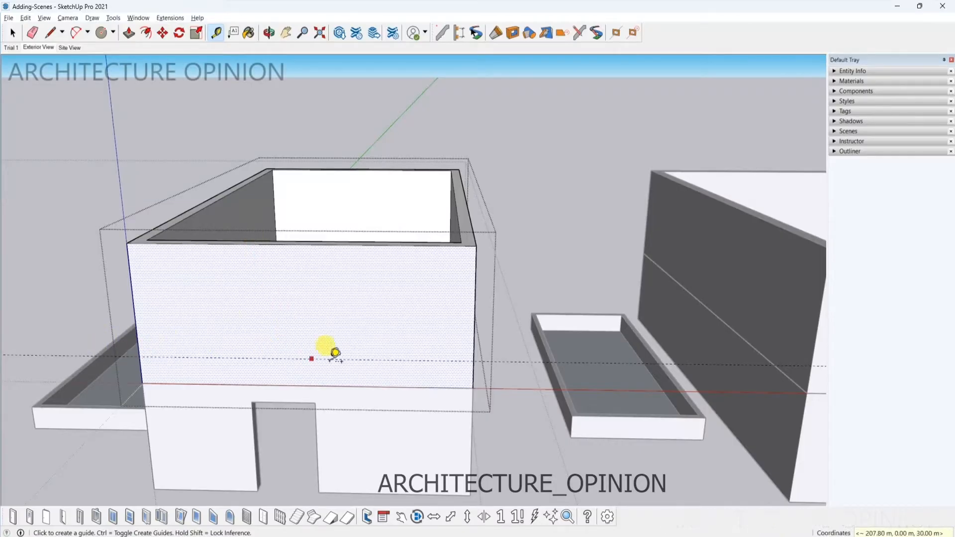
left_click(282, 245)
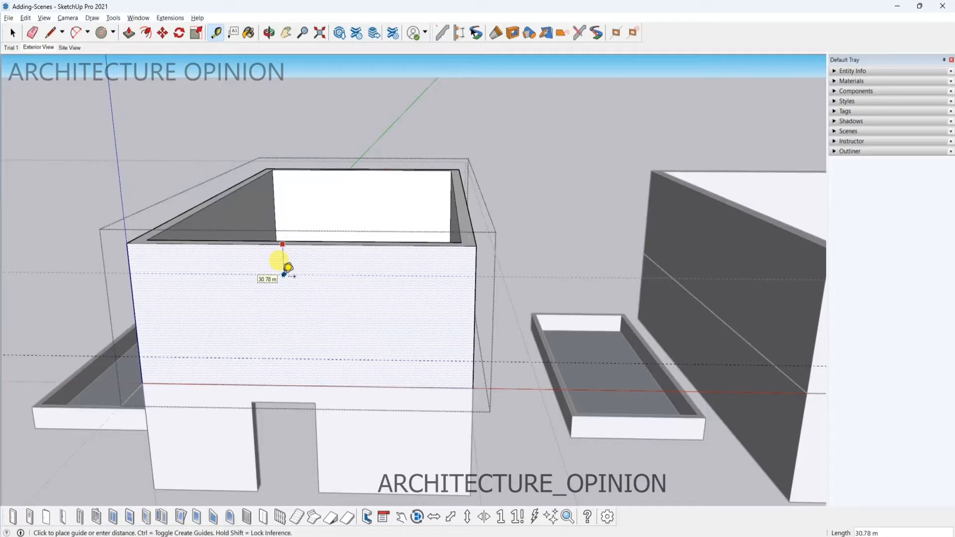
key("Return")
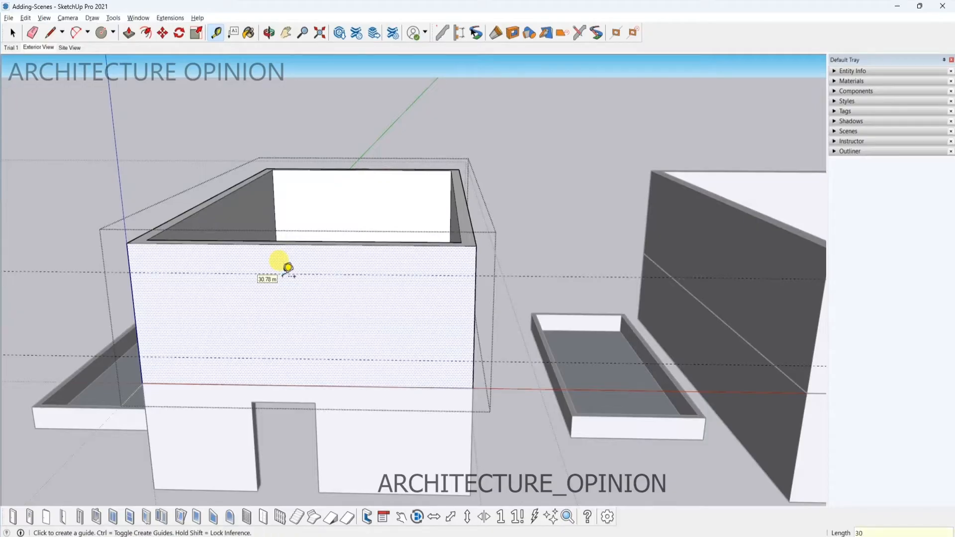
- Place a vertical guide 110 m from the front wall's left edge and a second one 100 m further right
left_click(134, 308)
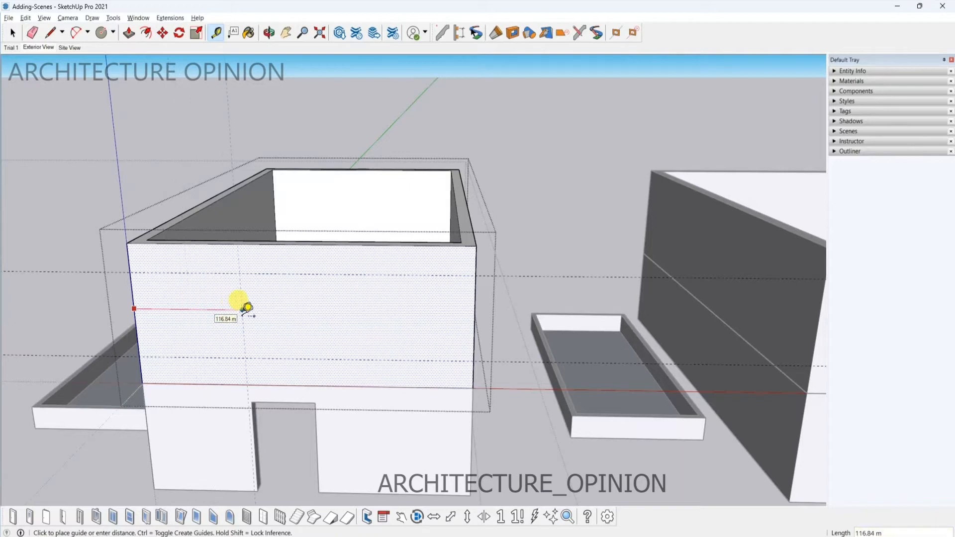
type("110")
key("Return")
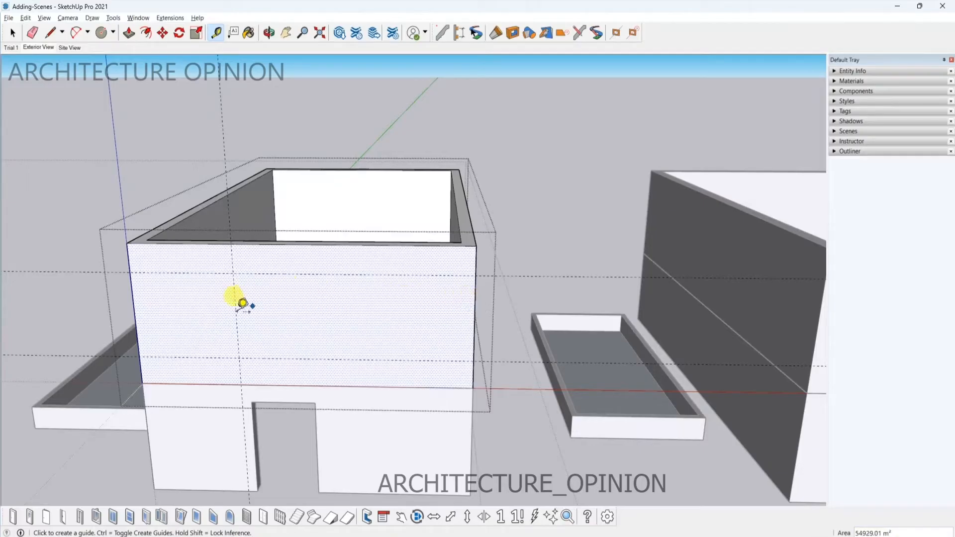
left_click(236, 308)
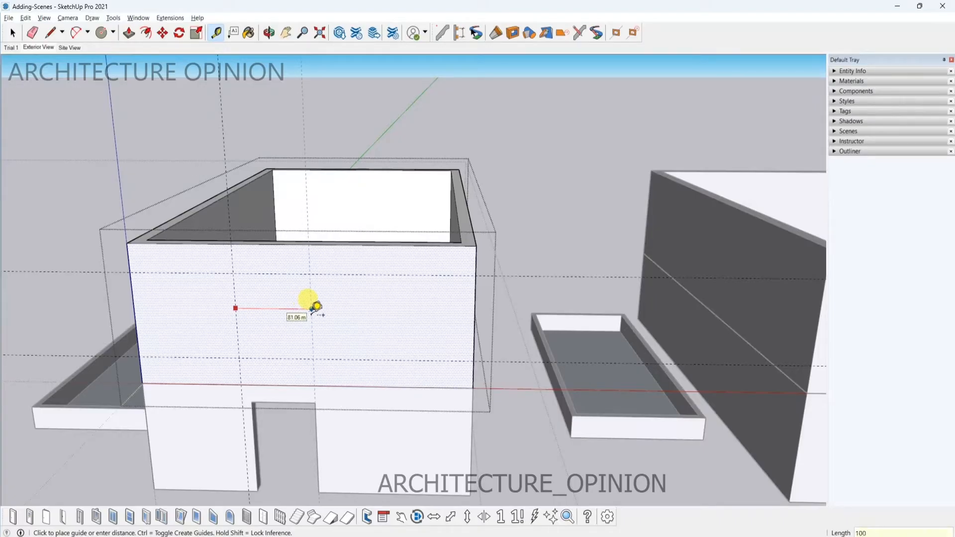
key("Return")
scroll(311, 314, "up", 4)
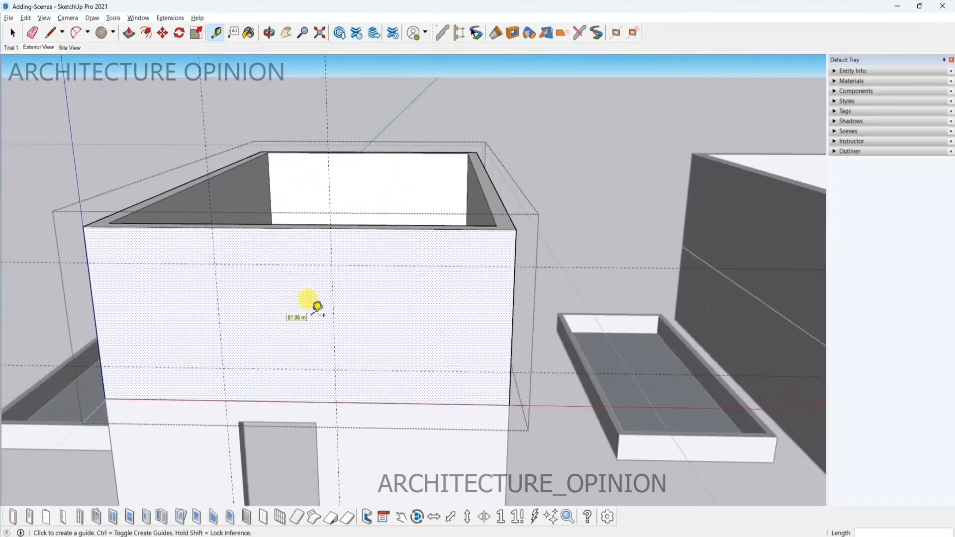
scroll(275, 315, "down", 8)
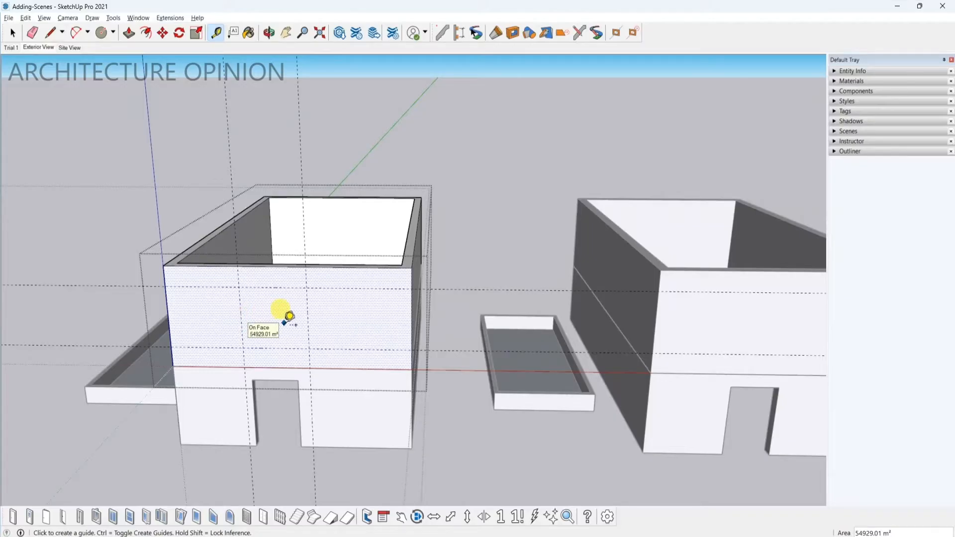
- Draw a window rectangle of about 100 by 91 m on the front wall between the four guide intersections
scroll(280, 309, "up", 5)
scroll(279, 311, "down", 6)
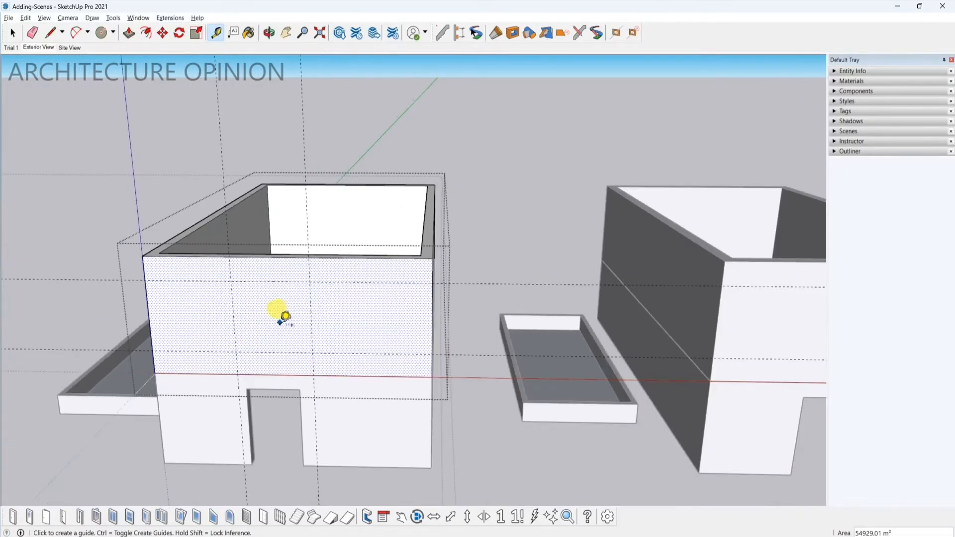
mouse_move(277, 311)
middle_mouse_down()
mouse_move(302, 259)
mouse_move(266, 298)
middle_mouse_up()
scroll(256, 243, "up", 2)
scroll(306, 275, "up", 3)
key("r")
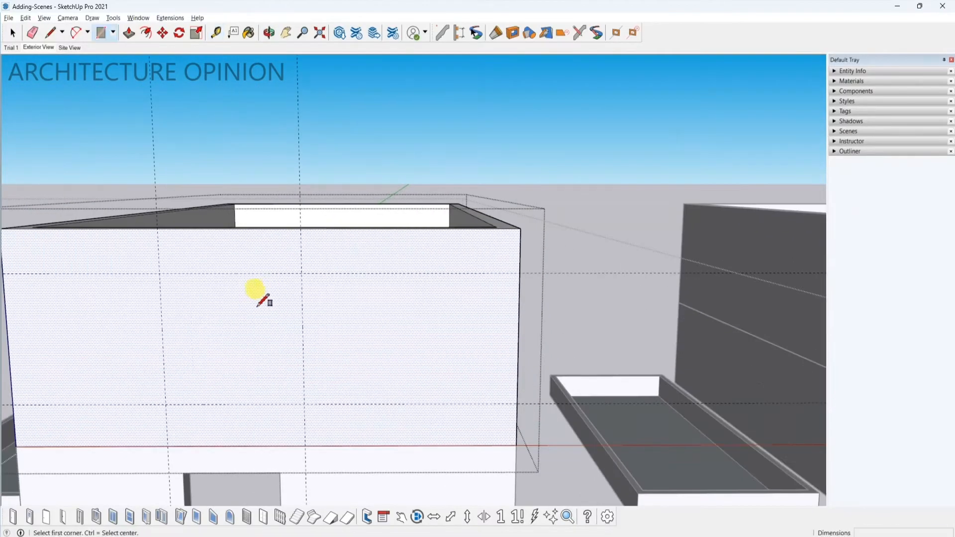
left_click(159, 274)
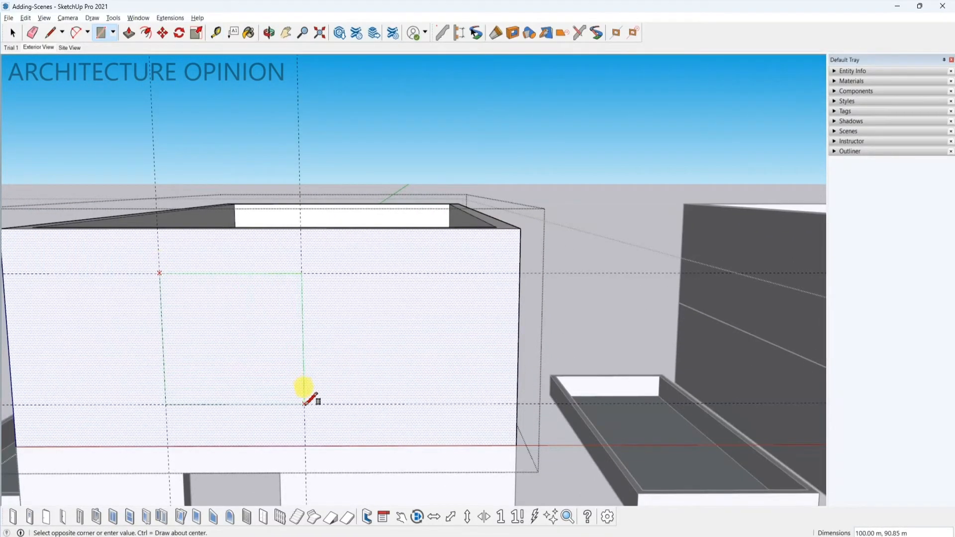
left_click(304, 405)
- Push the window rectangle inward about 15 m through the wall to cut the opening
key("p")
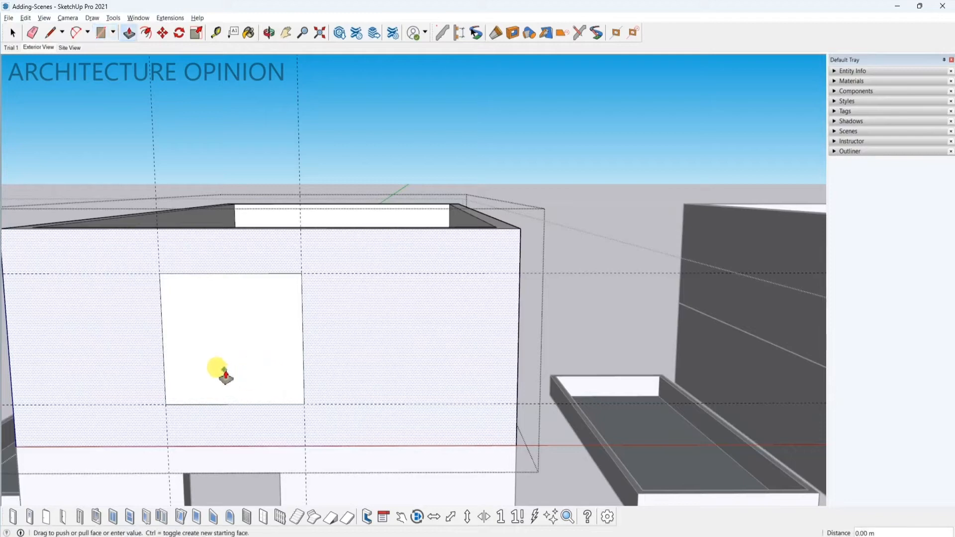
key("space")
left_click(219, 341)
key("p")
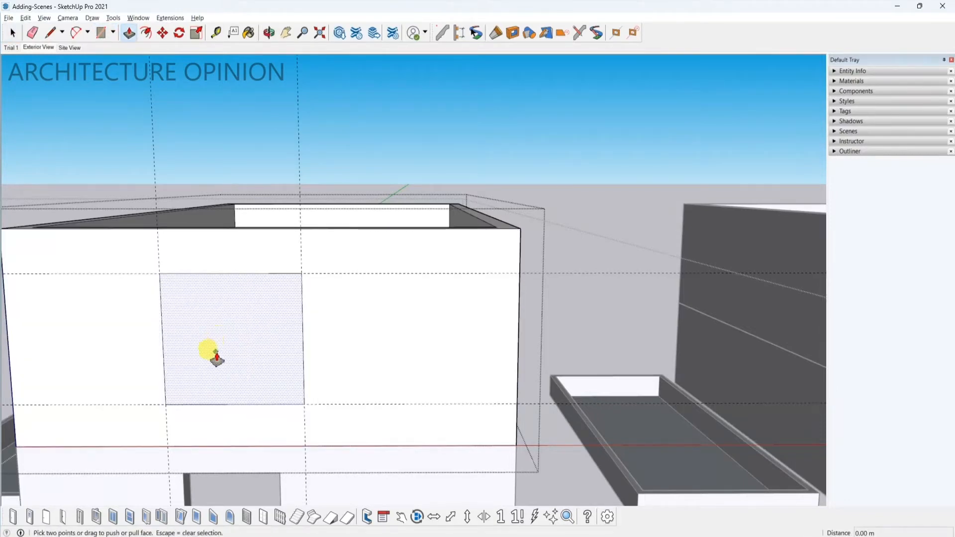
left_click(215, 353)
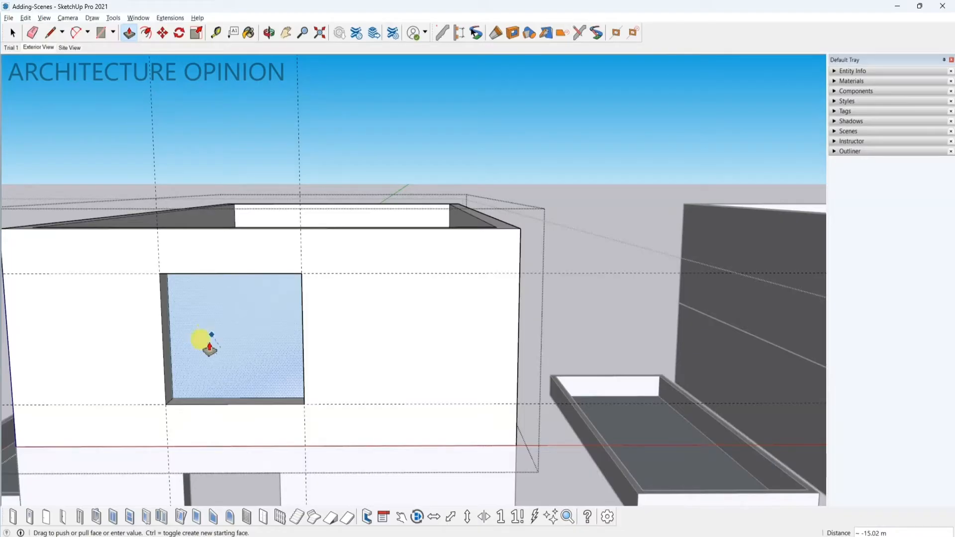
left_click(197, 355)
left_click(209, 333)
scroll(213, 330, "down", 4)
middle_click_drag(234, 331, 264, 324)
scroll(273, 324, "up", 4)
scroll(262, 329, "down", 4)
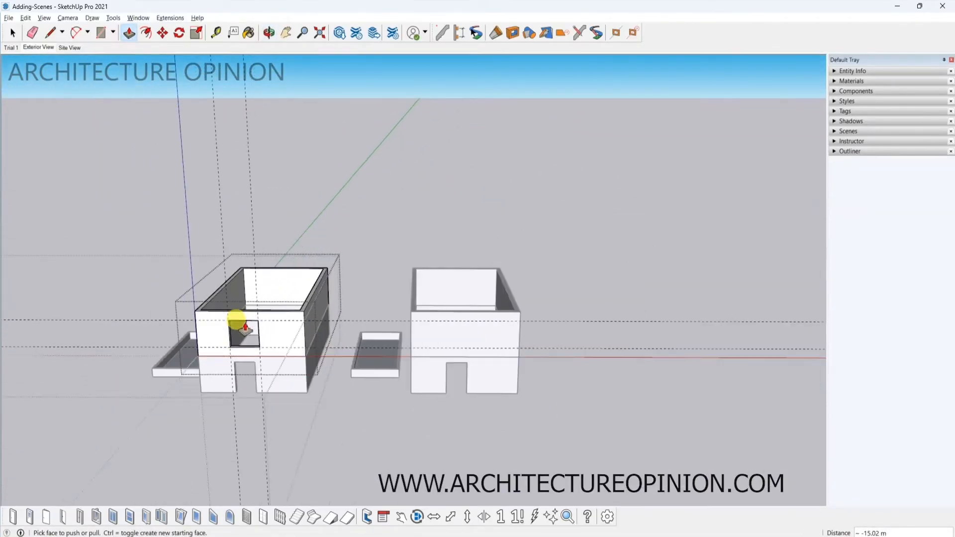
key("space")
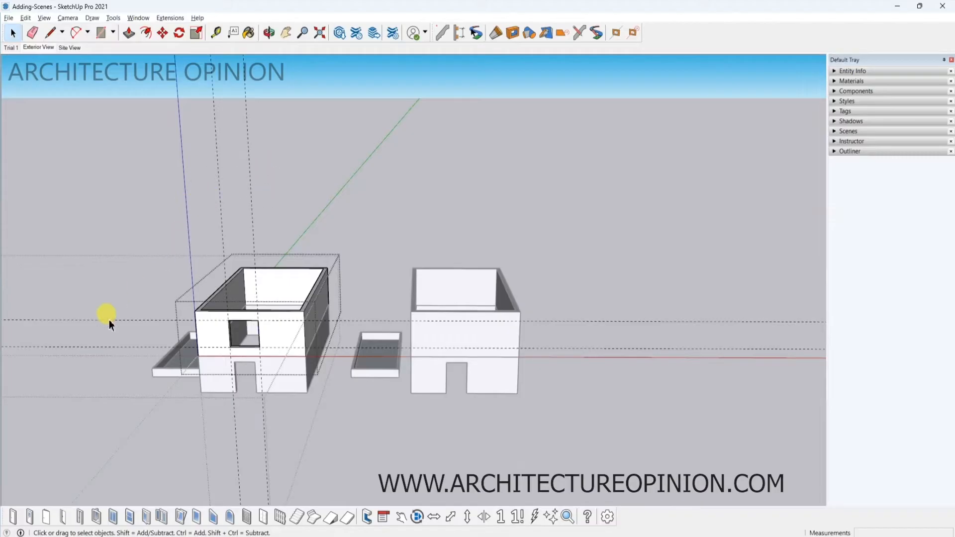
- Delete the horizontal and vertical guides around the window opening and close the building's group
key("Delete")
left_click_drag(100, 299, 77, 371)
key("Delete")
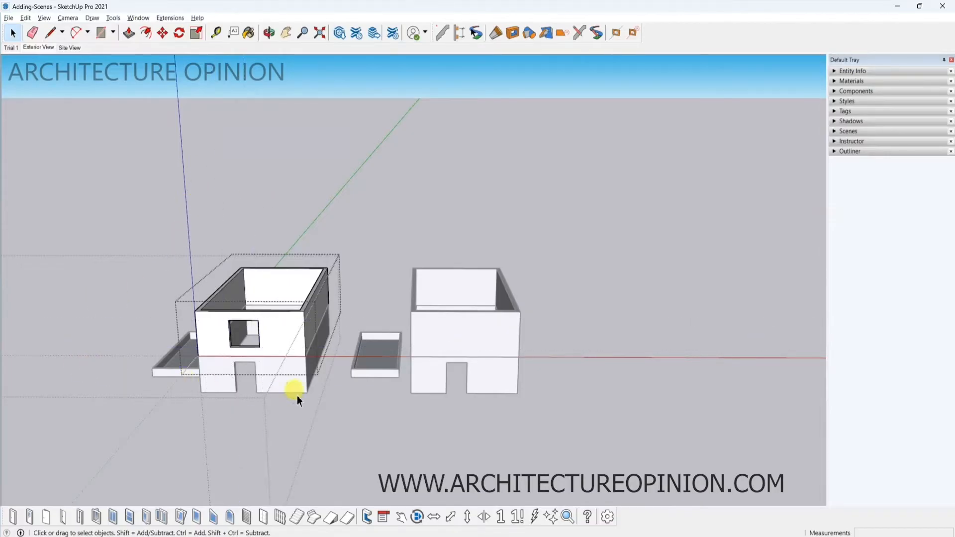
left_click(378, 198)
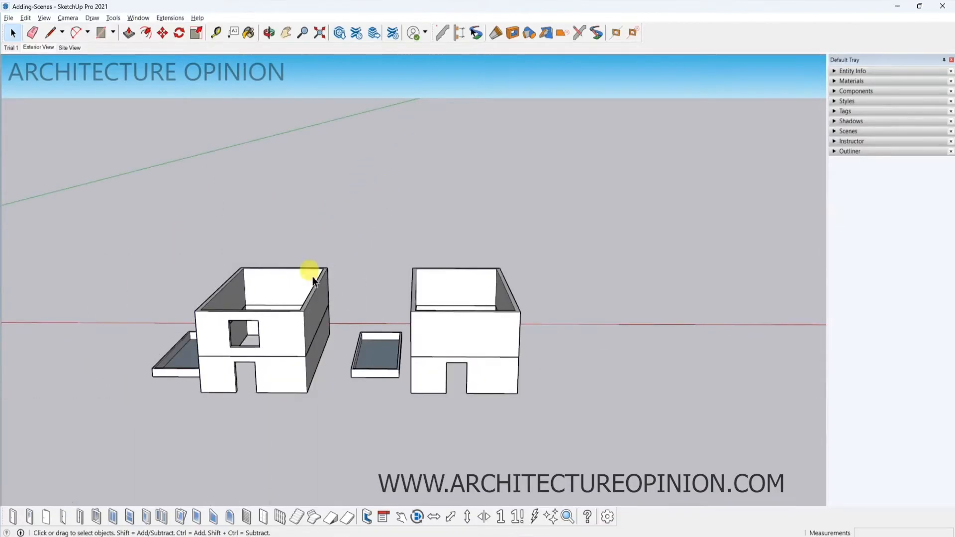
- Examine the cut window opening and compare the building with the windowless one beside it, checking each as a selected group
scroll(294, 287, "down", 6)
mouse_move(282, 319)
middle_mouse_down("shift")
mouse_move(300, 329)
mouse_move(412, 327)
middle_mouse_up("shift")
scroll(412, 326, "up", 10)
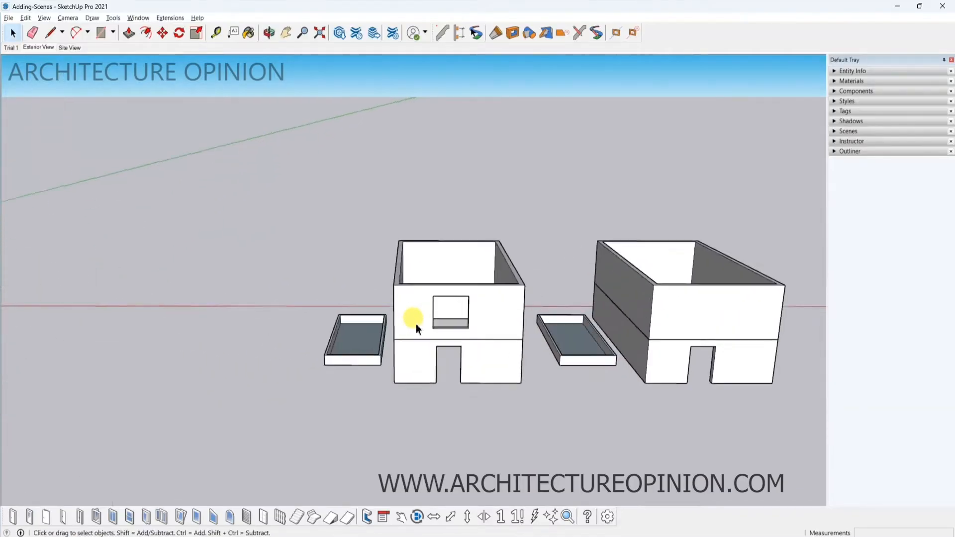
scroll(347, 281, "down", 8)
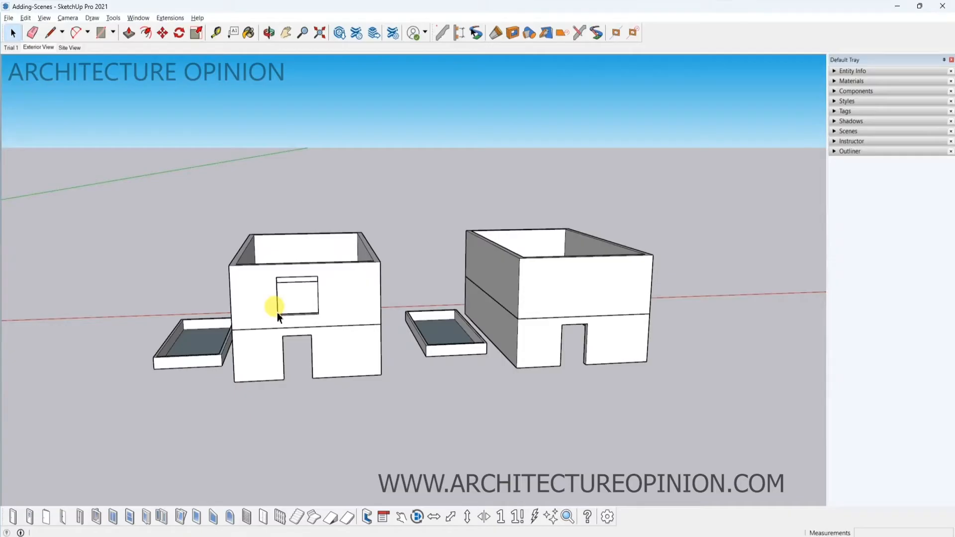
scroll(295, 300, "up", 3)
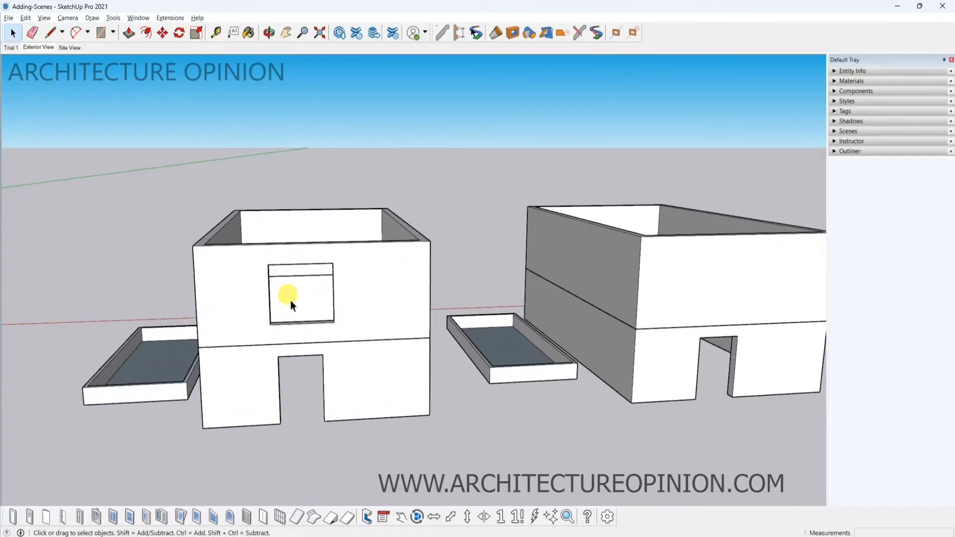
middle_click_drag(291, 301, 161, 399)
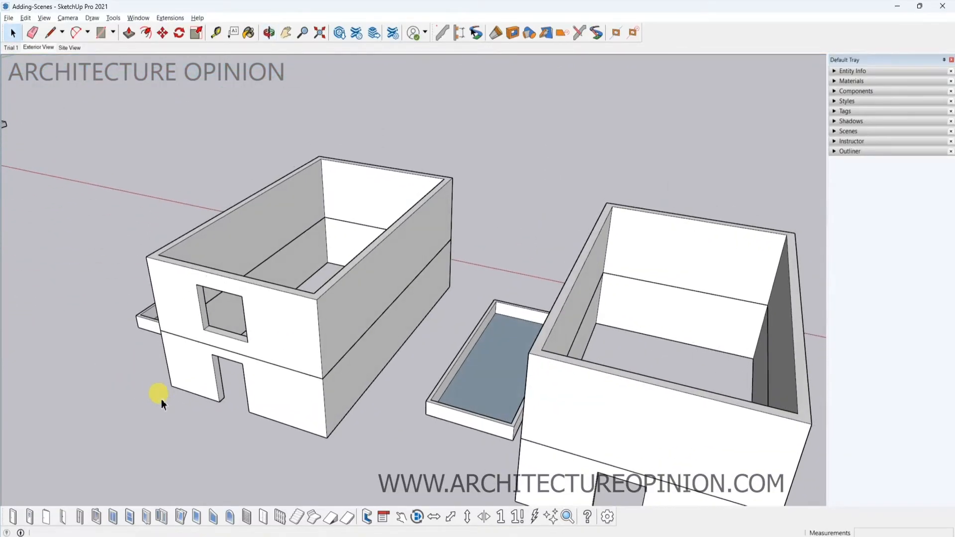
middle_click_drag(208, 380, 256, 355)
left_click(276, 347)
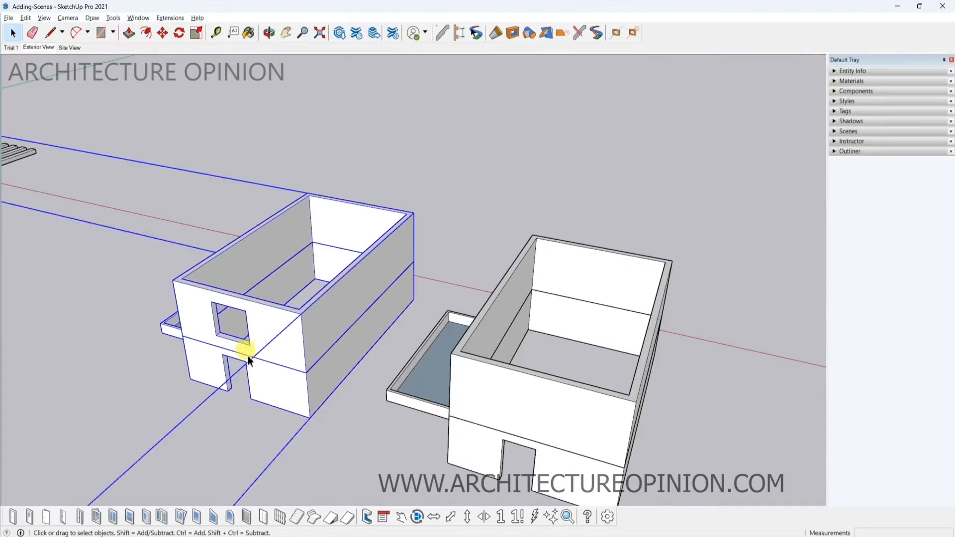
scroll(249, 357, "down", 3)
left_click(383, 431)
scroll(393, 393, "down", 3)
middle_click_drag(393, 393, 473, 344)
left_click(488, 296)
scroll(468, 325, "up", 3)
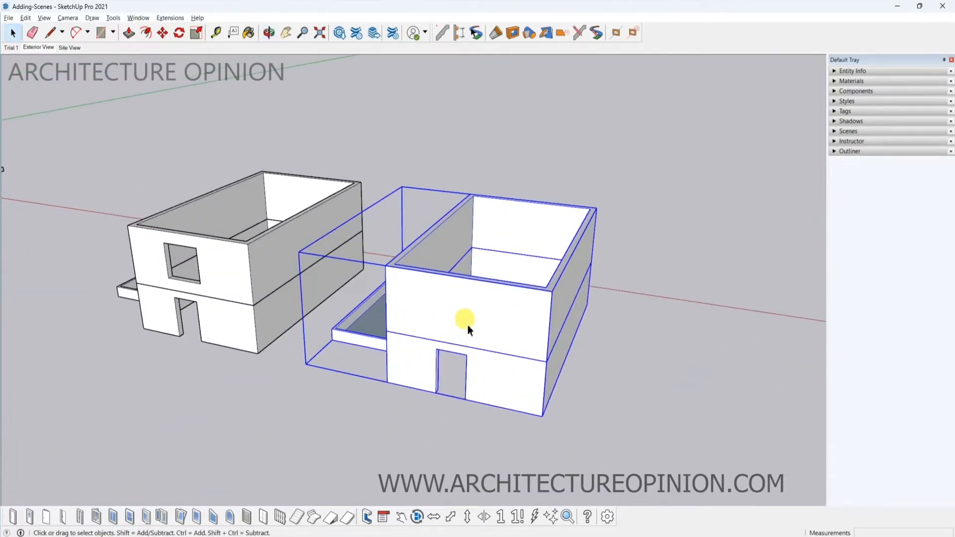
scroll(467, 324, "down", 5)
scroll(501, 334, "up", 5)
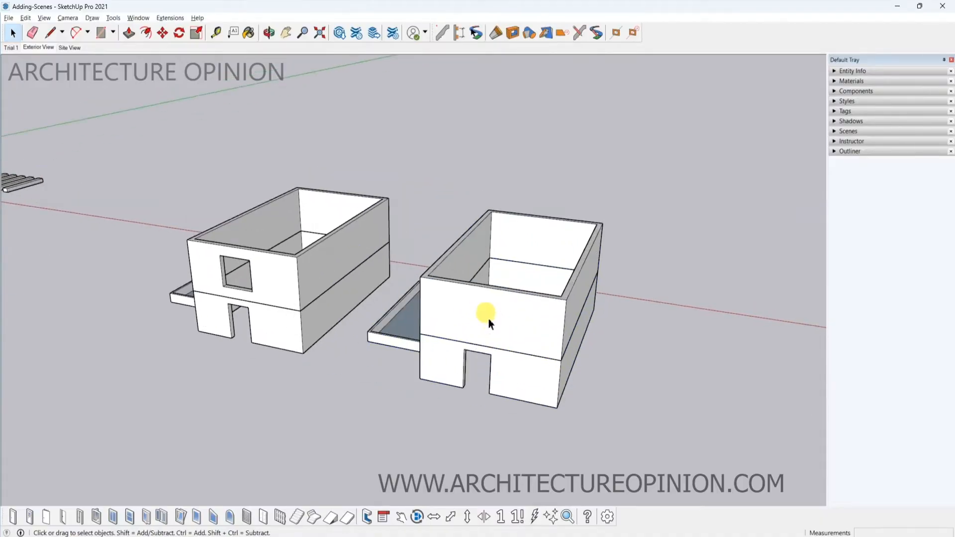
- Open the windowless building's group and measure its front wall's bottom edge between the two corners
double_click(488, 317)
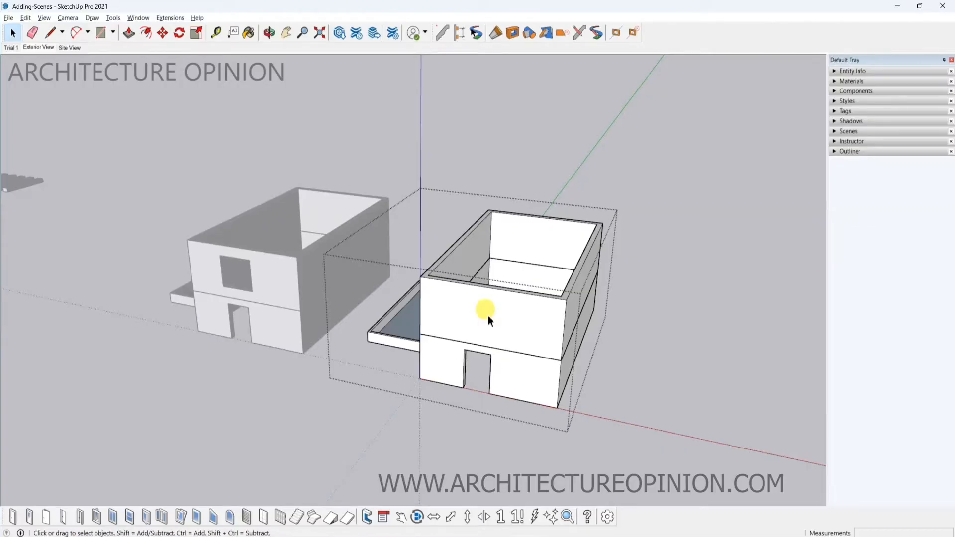
key("t")
left_click(420, 378)
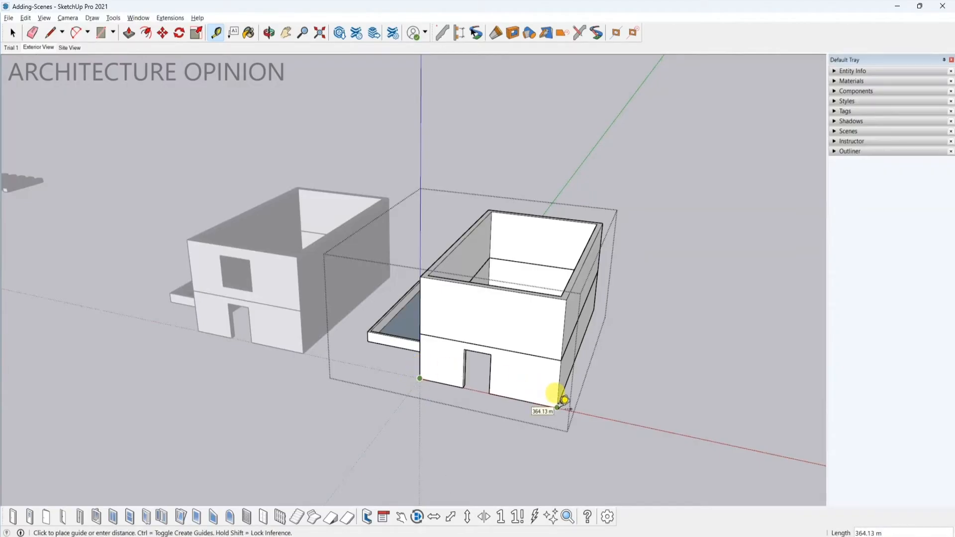
scroll(503, 394, "up", 5)
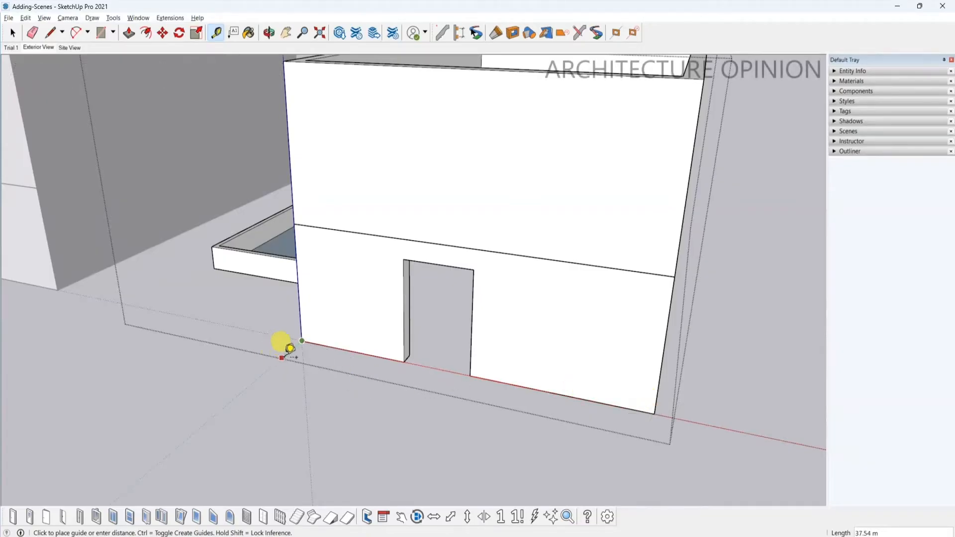
scroll(298, 351, "up", 1)
left_click(303, 343)
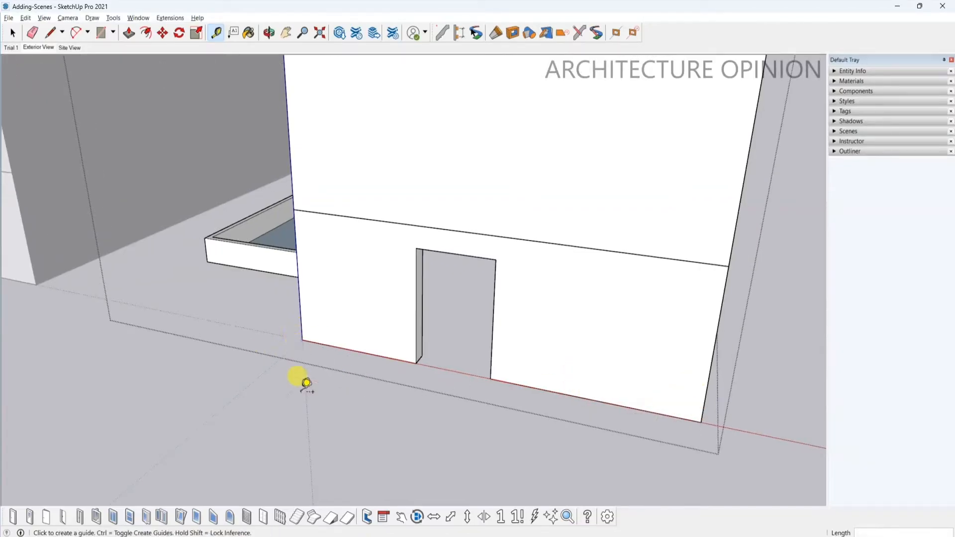
- Resize the windowless building's group with the Tape Measure, setting its front wall's bottom edge to 100 m and accepting the resize
left_click(303, 339)
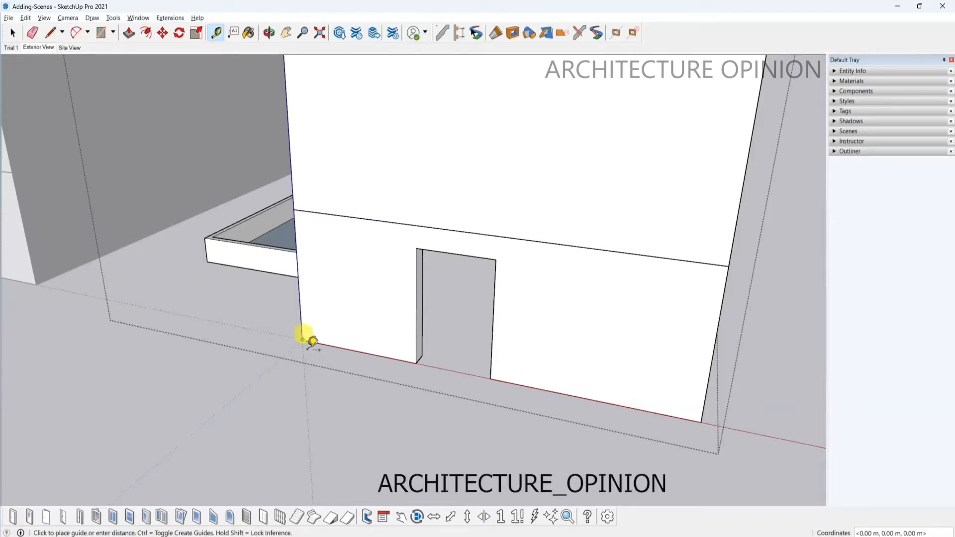
left_click(705, 417)
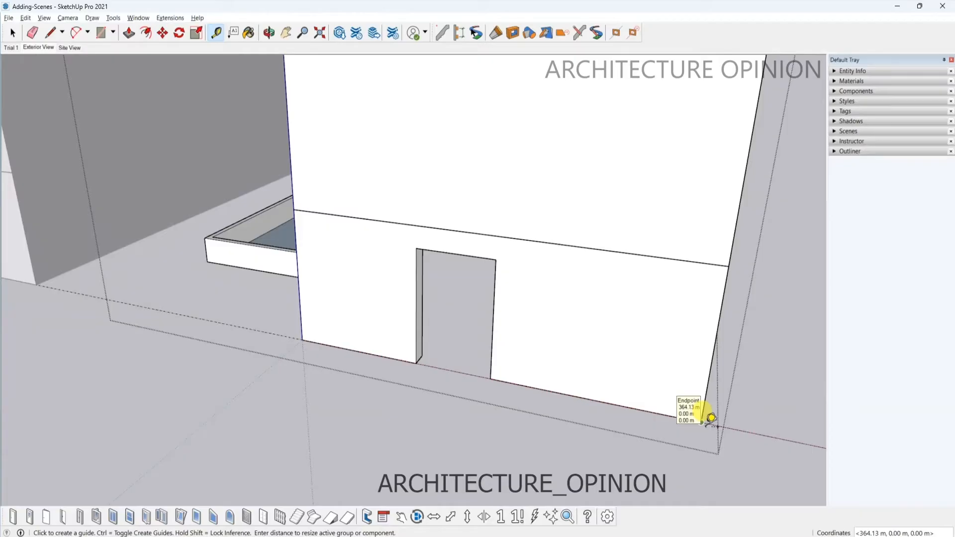
type("100")
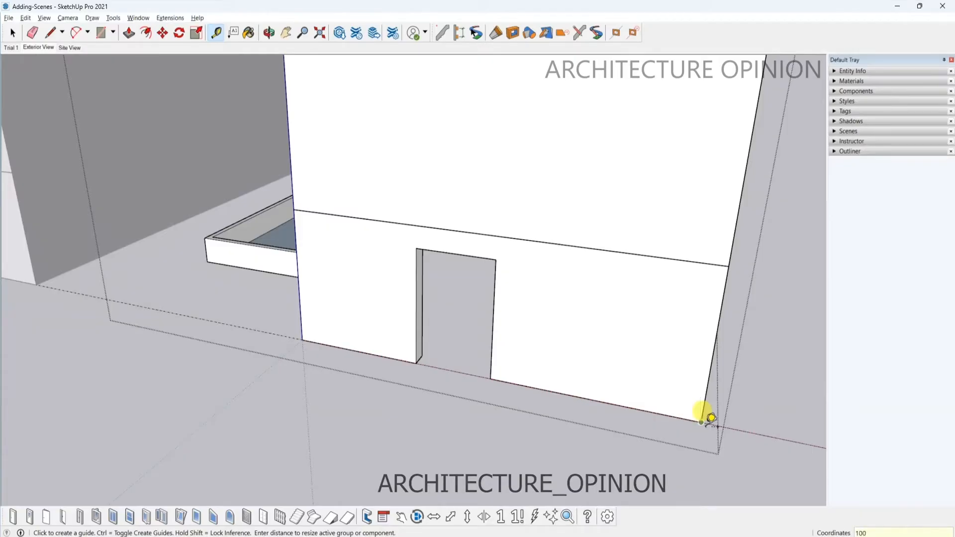
key("Return")
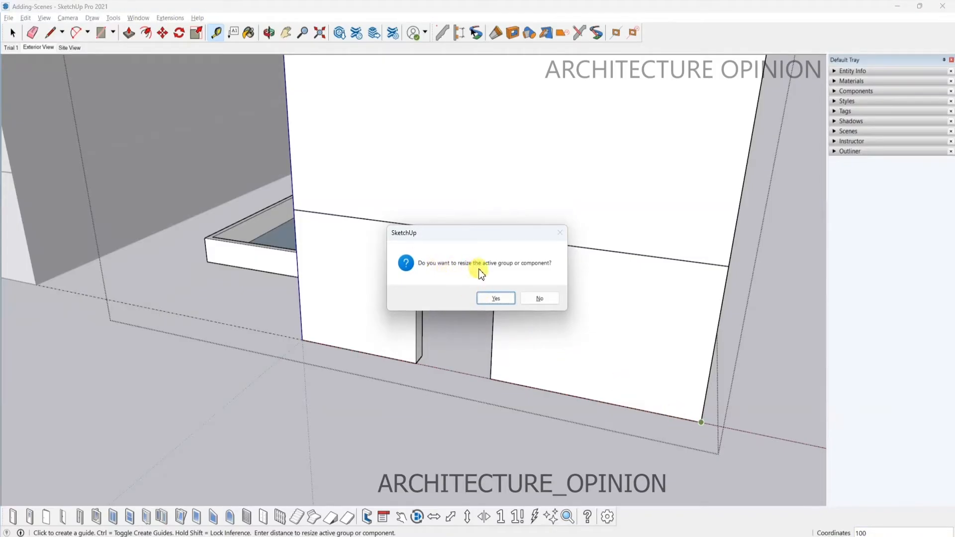
left_click(497, 299)
- Inspect the rescaled building, close its group and compare its size with the building that has the window
scroll(373, 341, "down", 4)
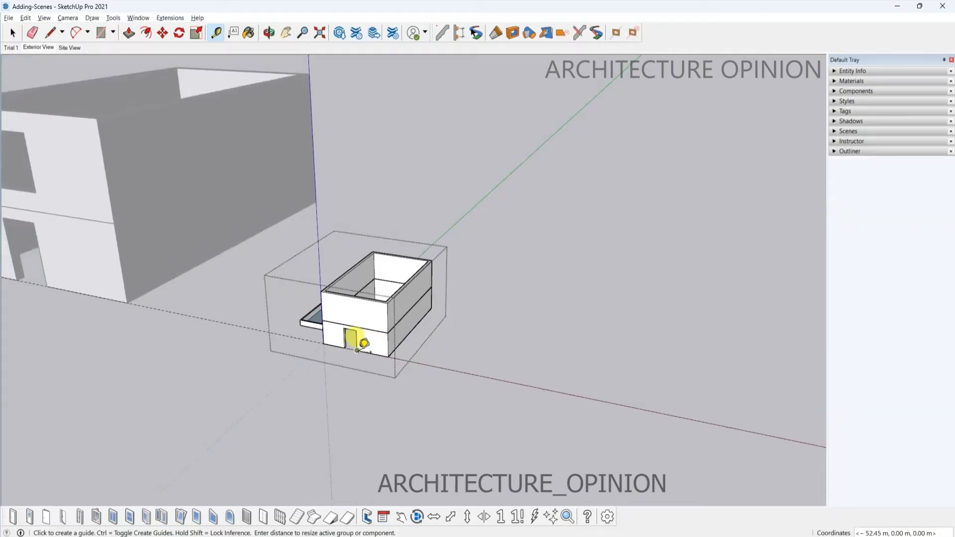
scroll(356, 338, "down", 2)
scroll(343, 338, "up", 4)
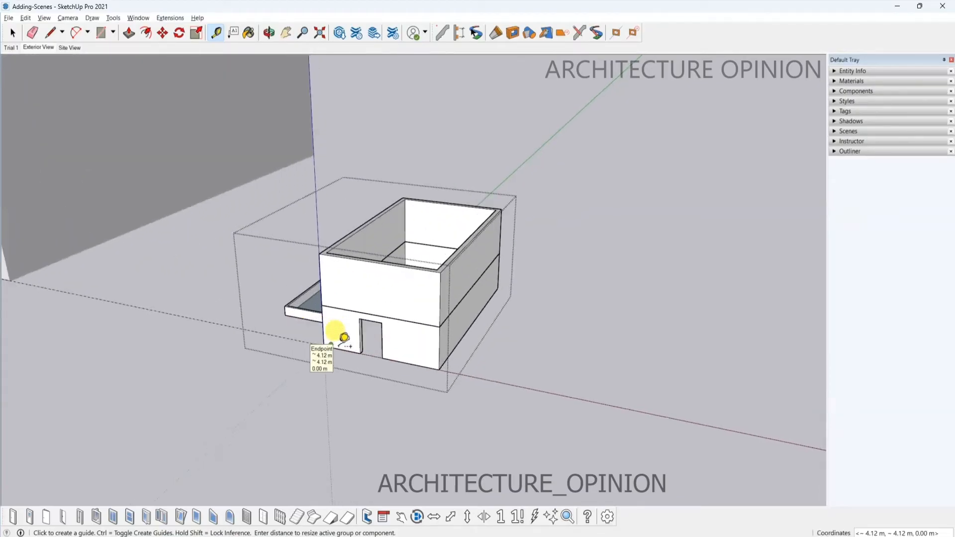
scroll(331, 332, "up", 3)
left_click(307, 346)
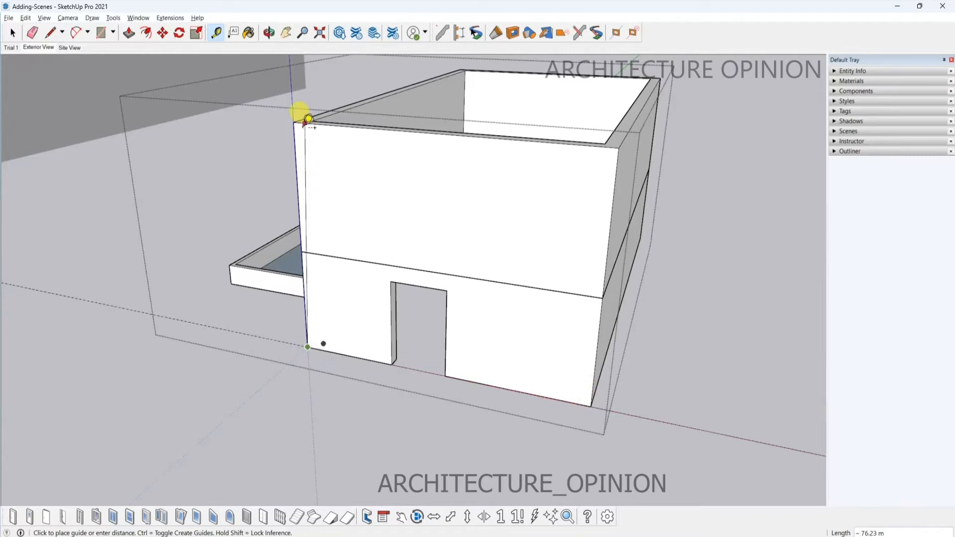
scroll(321, 212, "down", 5)
key("space")
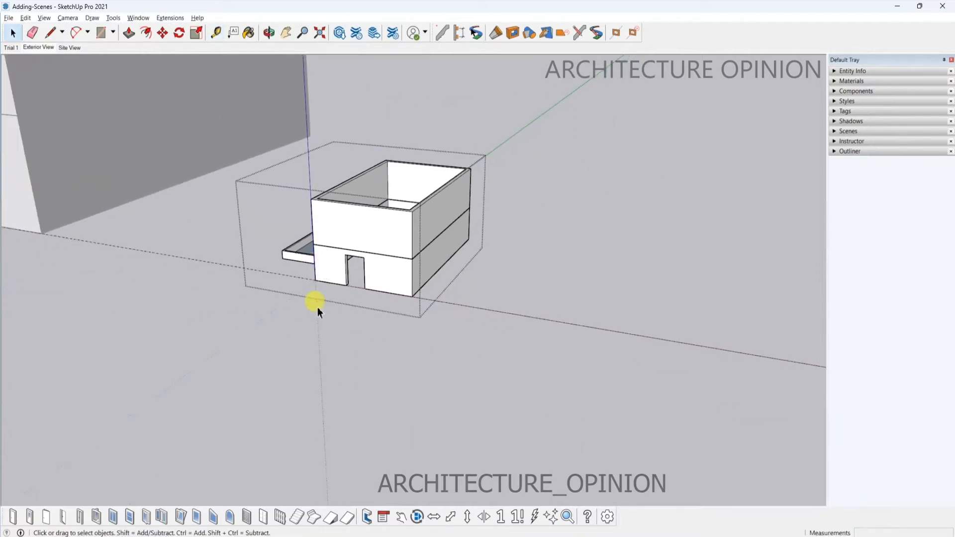
middle_click_drag(358, 360, 585, 322)
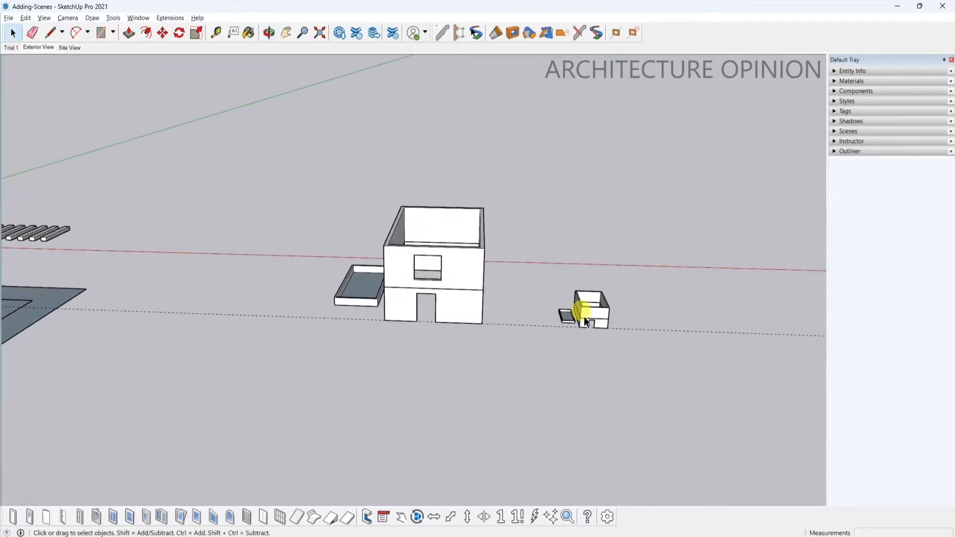
scroll(586, 321, "up", 4)
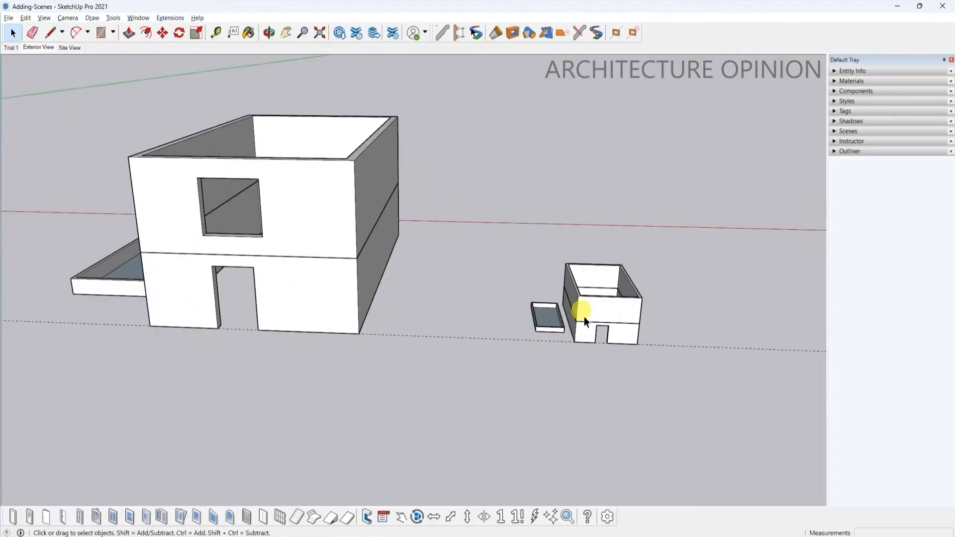
middle_click_drag(586, 321, 338, 368)
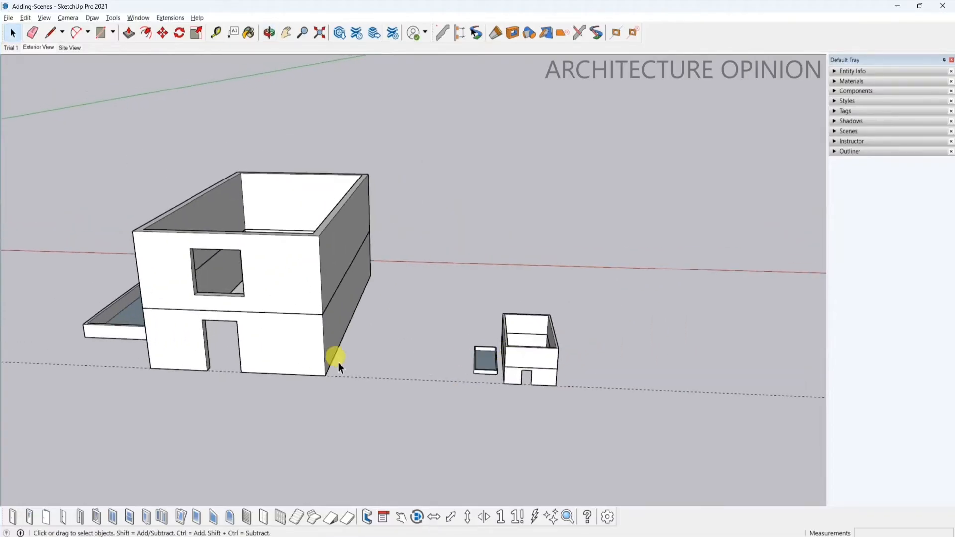
- Measure the bottom edge of the front wall on the building with the window, from corner to corner
key("t")
left_click(151, 369)
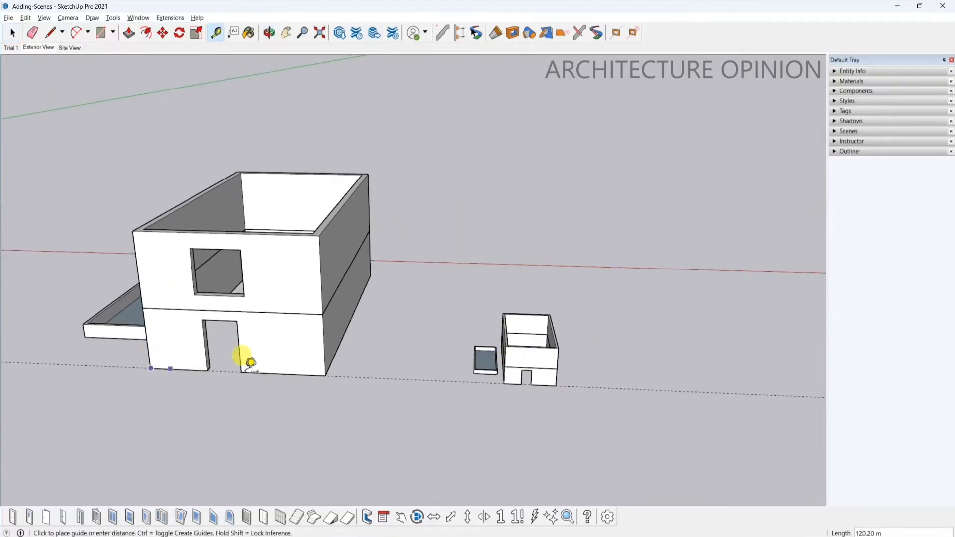
left_click(327, 375)
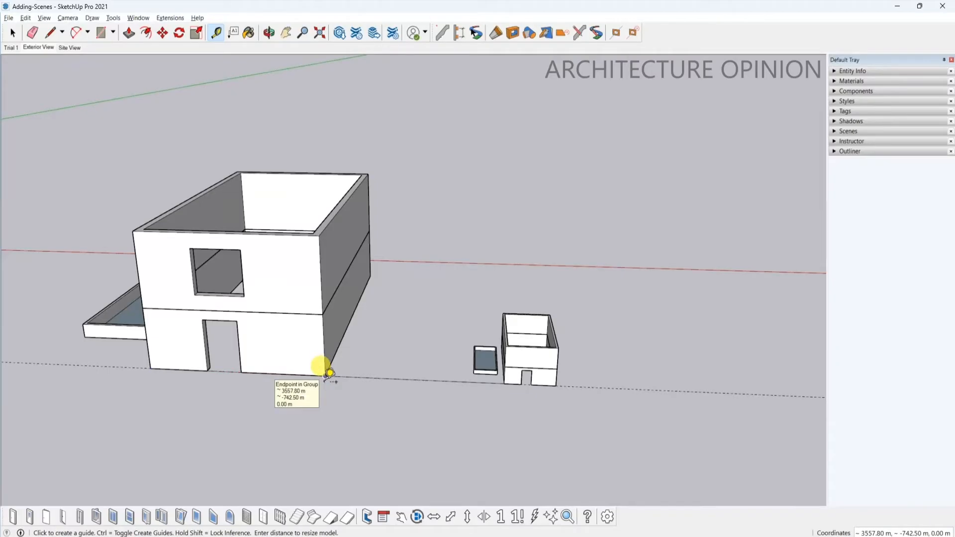
scroll(324, 381, "down", 6)
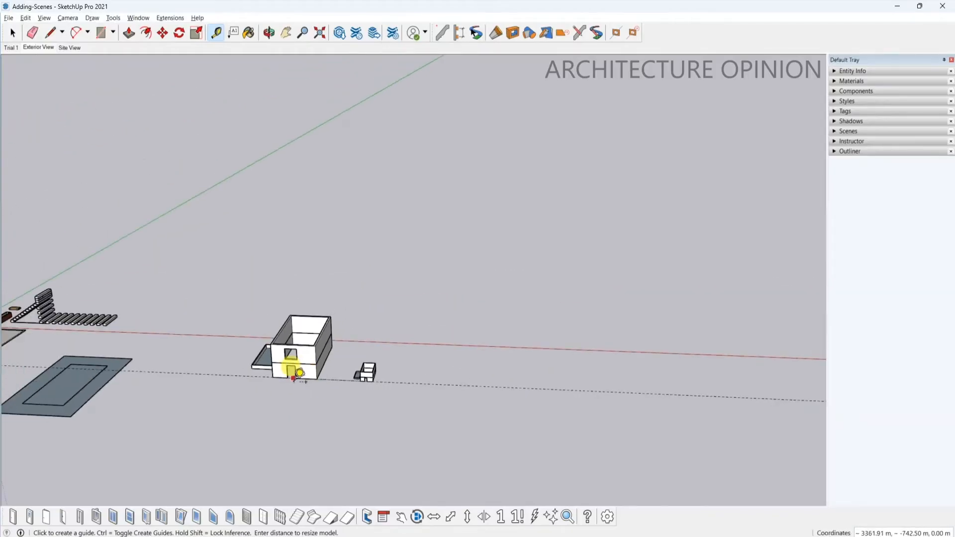
key("space")
- Examine which objects belong to the larger building's group by selecting it, opening it and closing it again
middle_click_drag(270, 373, 433, 395)
scroll(187, 382, "up", 1)
scroll(460, 394, "up", 2)
scroll(462, 398, "down", 2)
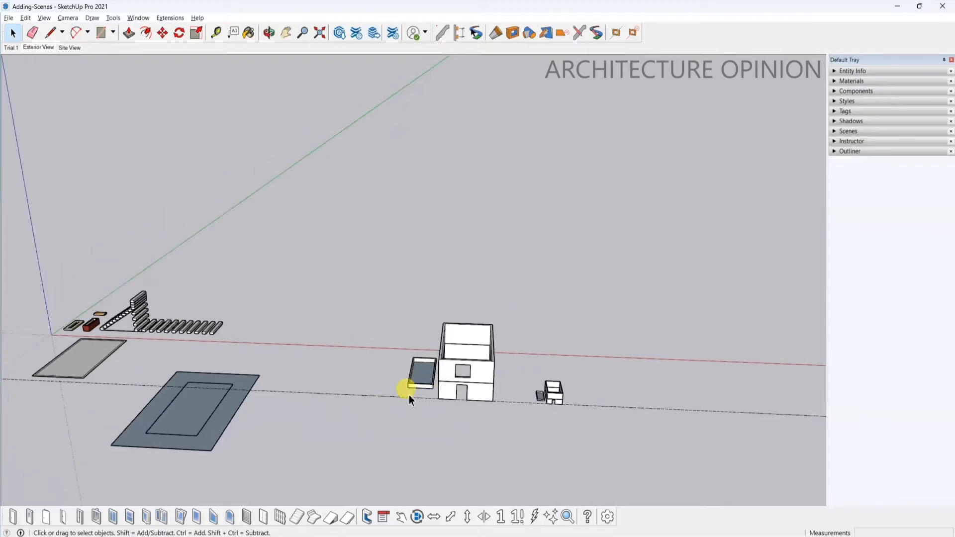
left_click(486, 377)
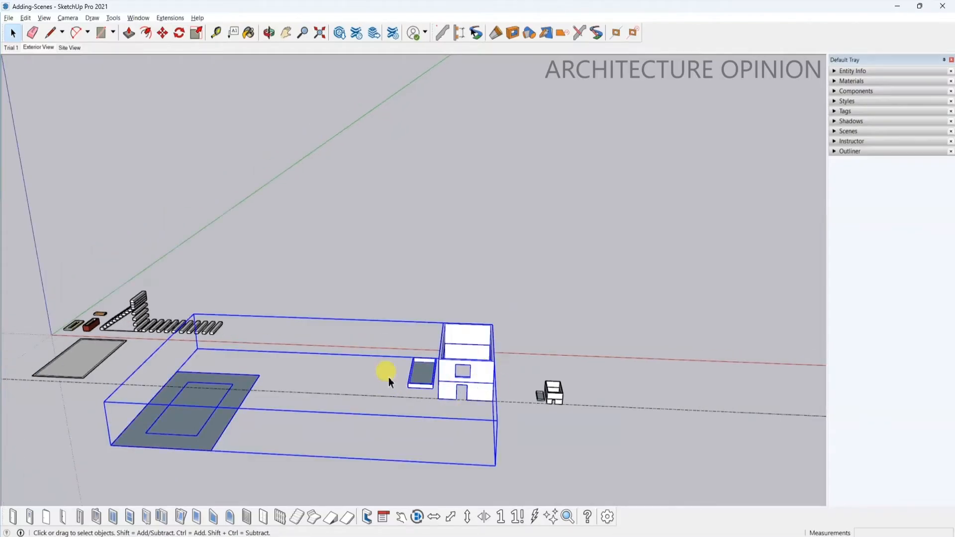
left_click(483, 362)
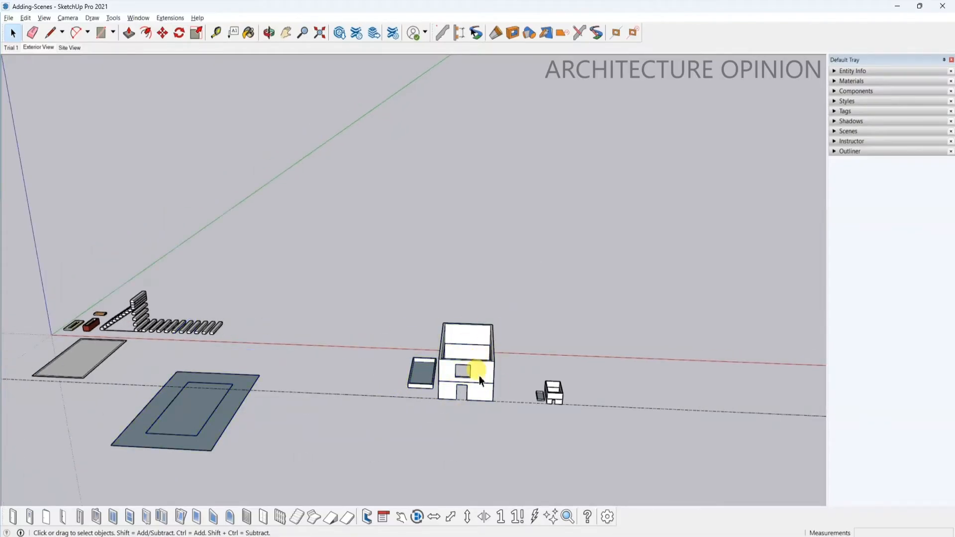
left_click(479, 375)
double_click(479, 375)
scroll(479, 375, "up", 3)
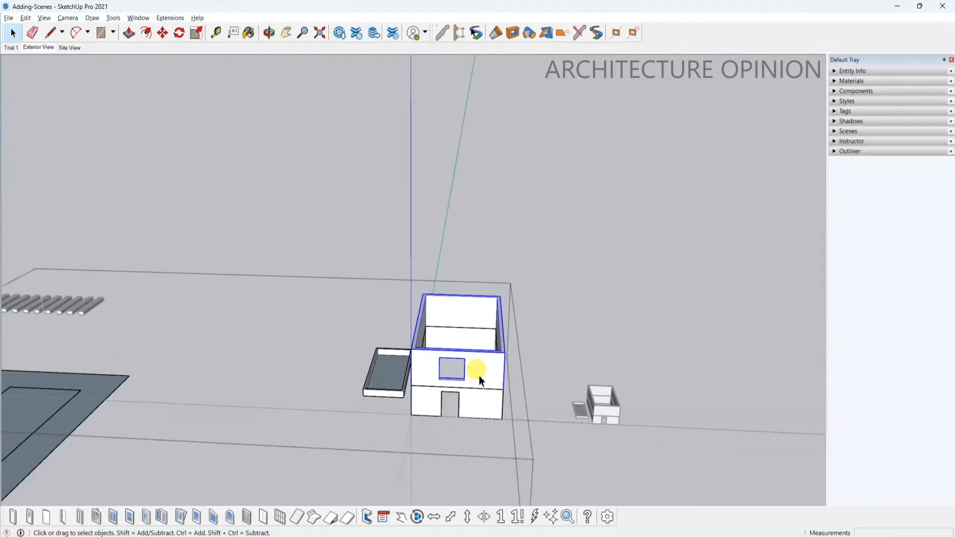
left_click(479, 416)
left_click(546, 338)
scroll(510, 326, "down", 2)
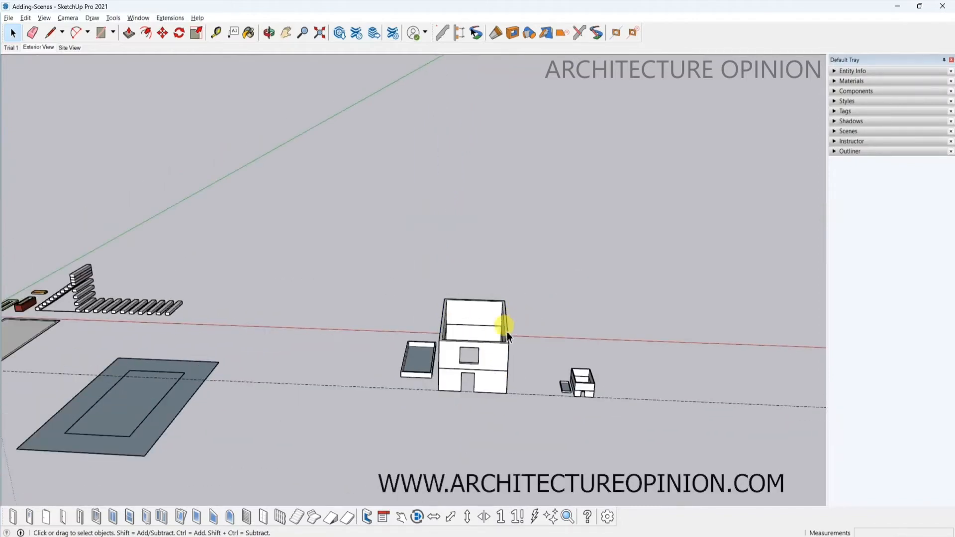
- Select the group that contains the larger building with the window
scroll(336, 213, "down", 2)
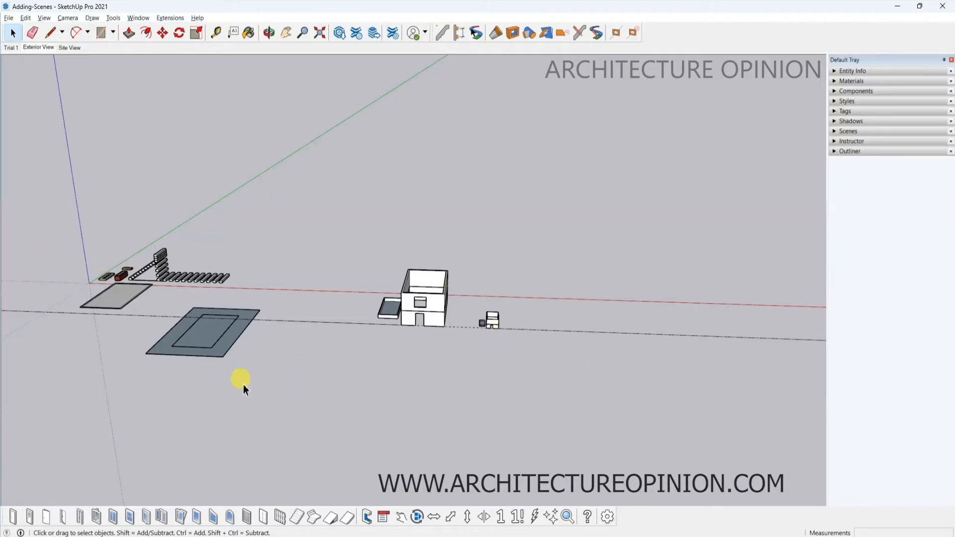
scroll(432, 314, "up", 2)
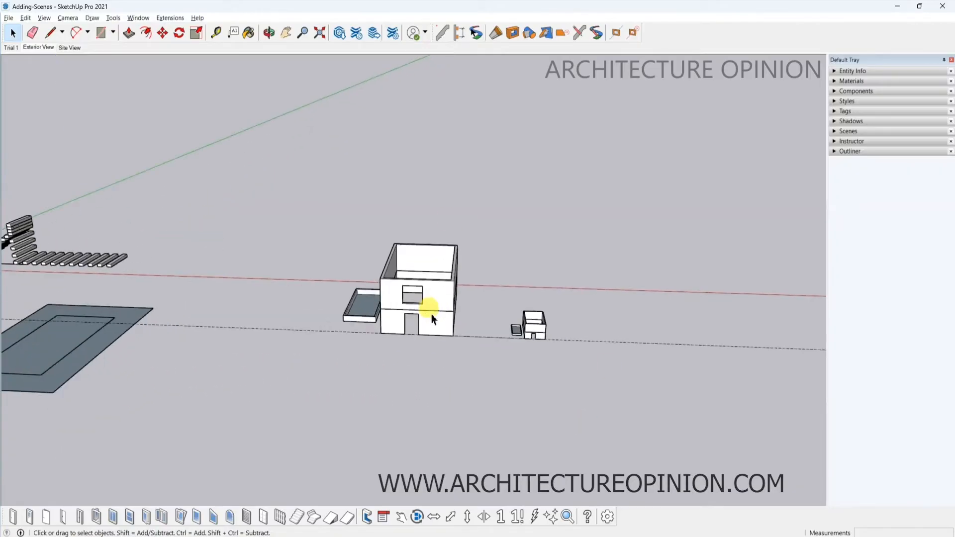
left_click(431, 315)
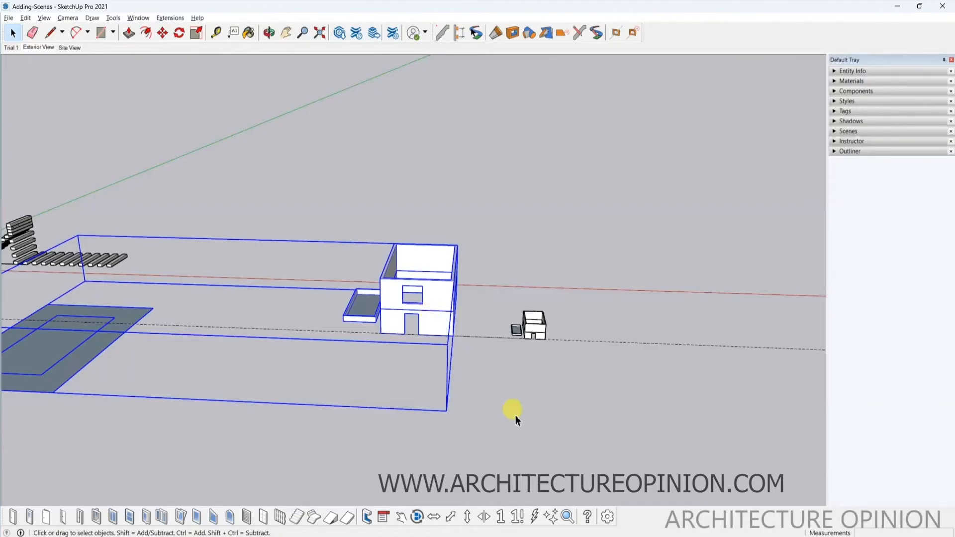
- Clear the selection and measure the bottom edge of the larger building's front wall from corner to corner
left_click(500, 407)
scroll(427, 364, "up", 3)
key("t")
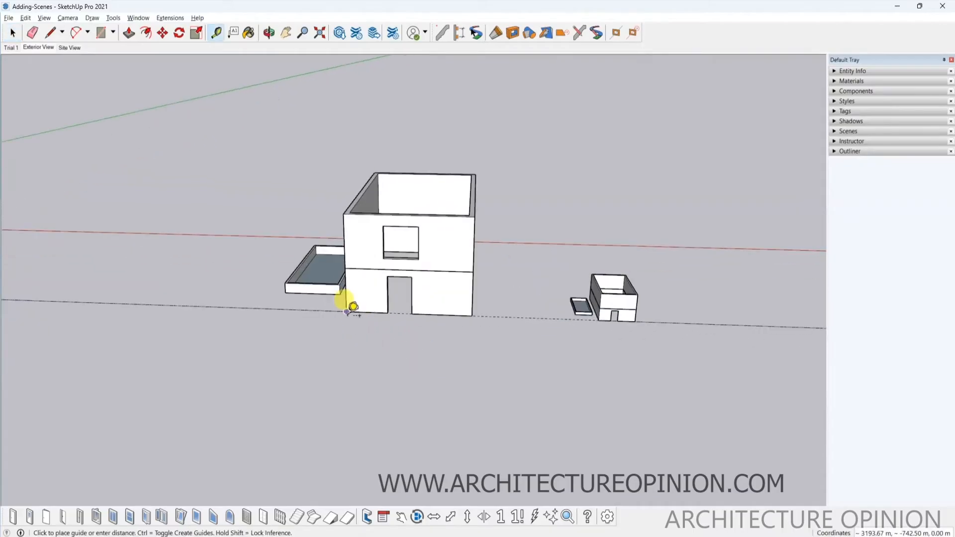
left_click(347, 312)
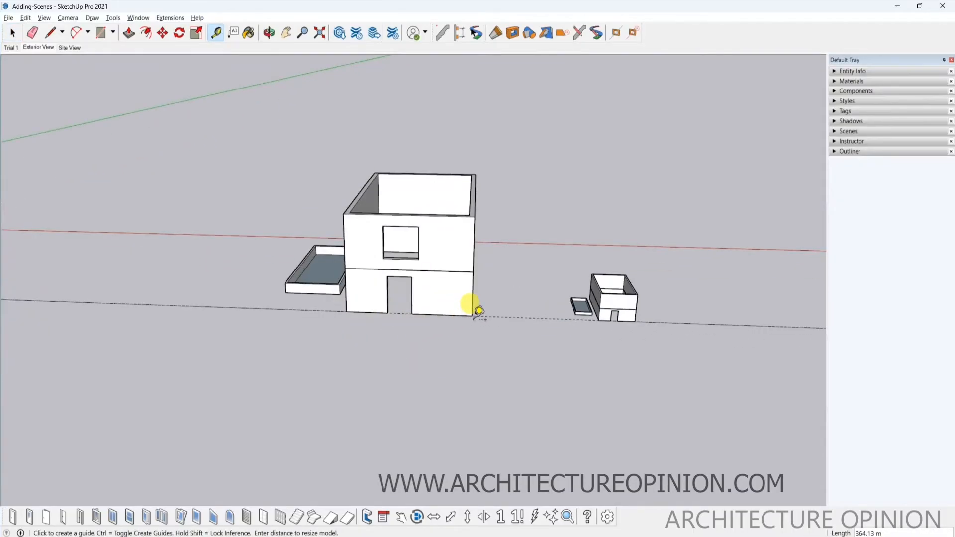
scroll(398, 324, "down", 5)
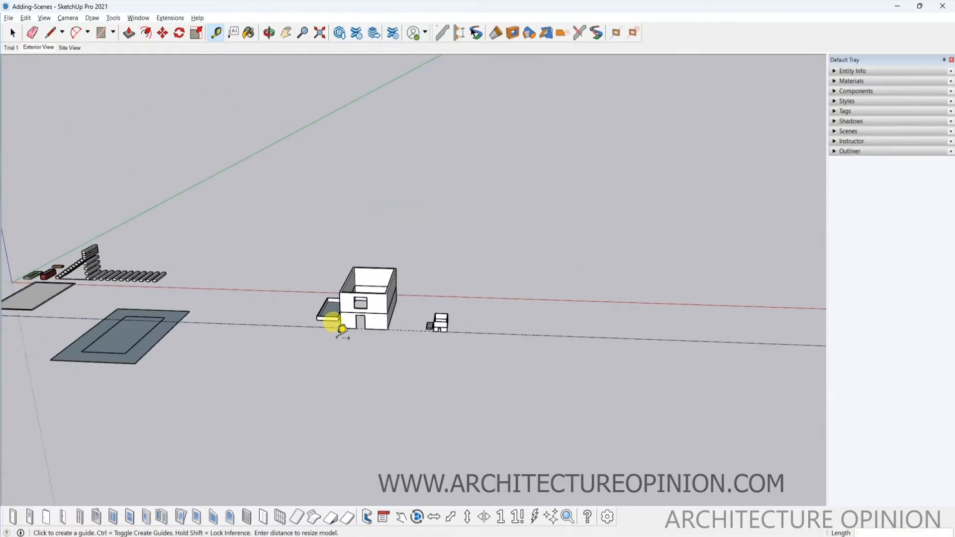
- Resize the whole model with the Tape Measure by setting the larger building's front bottom edge to 150 m
scroll(366, 319, "up", 2)
scroll(367, 324, "up", 5)
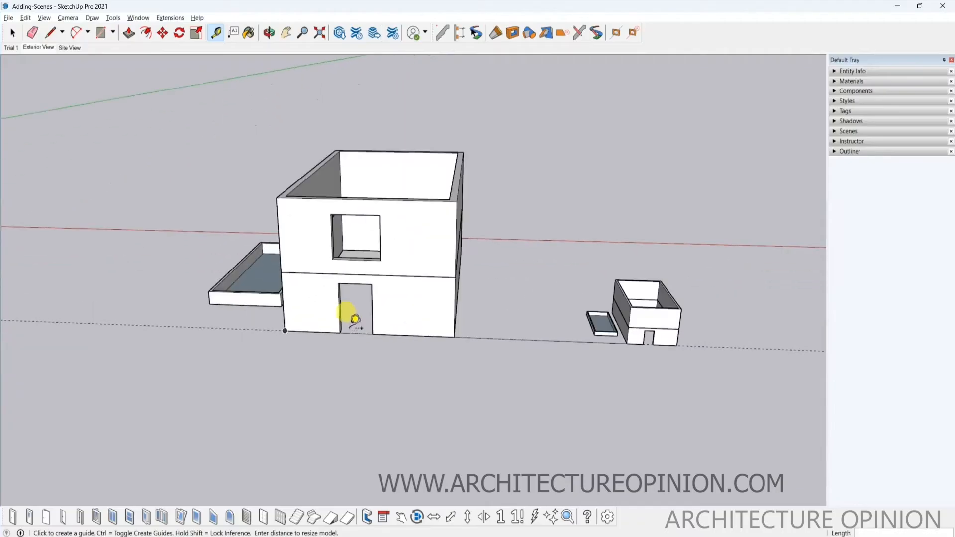
left_click(283, 329)
left_click(455, 338)
type("150")
key("Return")
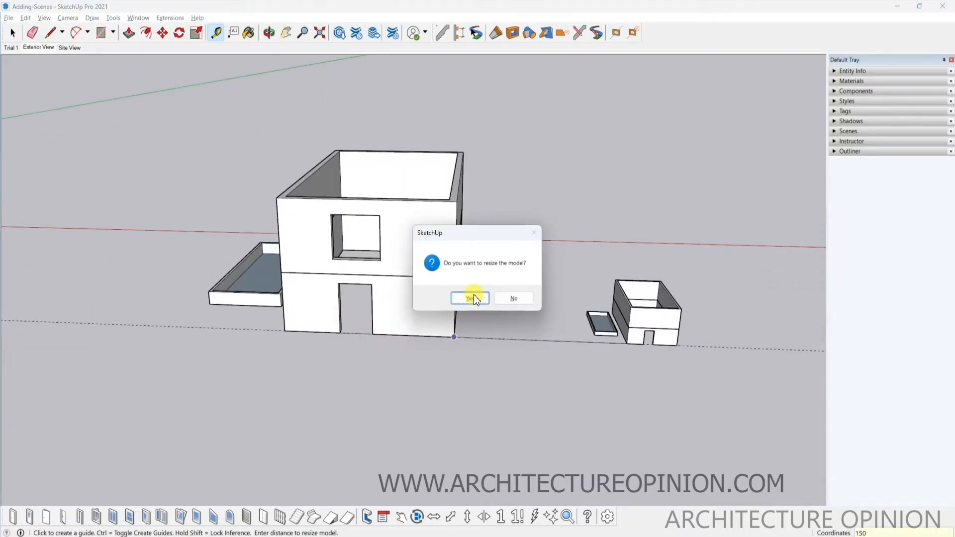
left_click(473, 298)
- Inspect the resized model and measure the bottom front edge of the last plank in the row
scroll(279, 342, "down", 10)
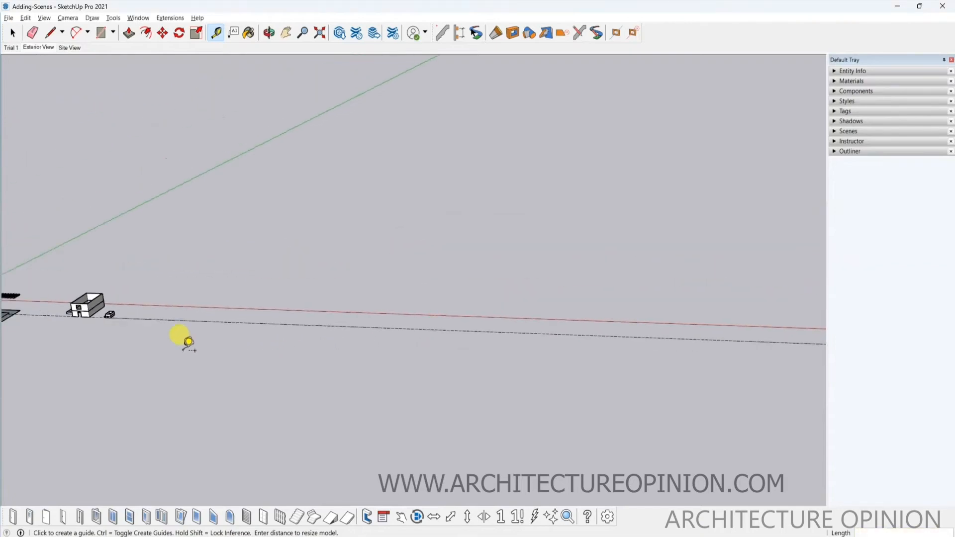
middle_click_drag(120, 333, 540, 356, "shift")
scroll(286, 316, "up", 10)
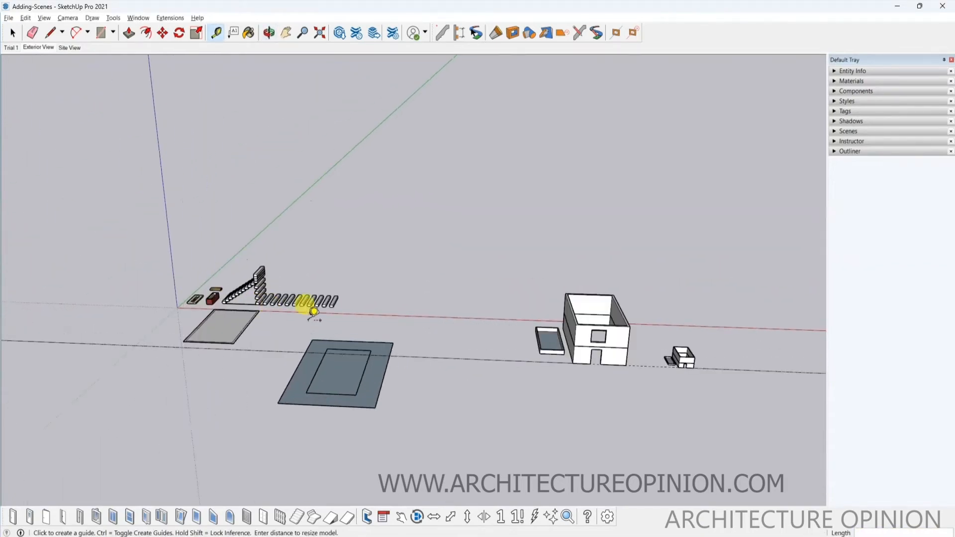
scroll(378, 335, "up", 2)
scroll(312, 279, "up", 8)
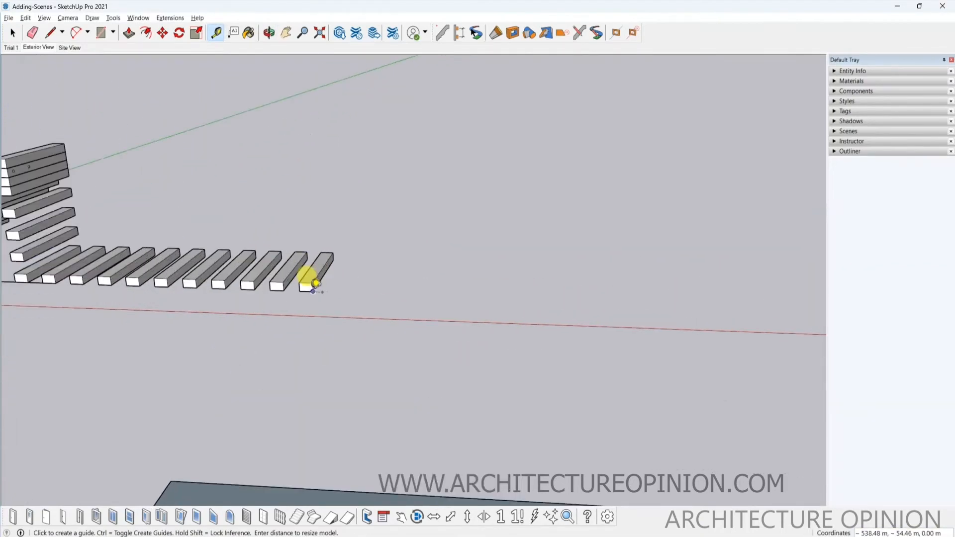
scroll(309, 284, "up", 1)
left_click(290, 292)
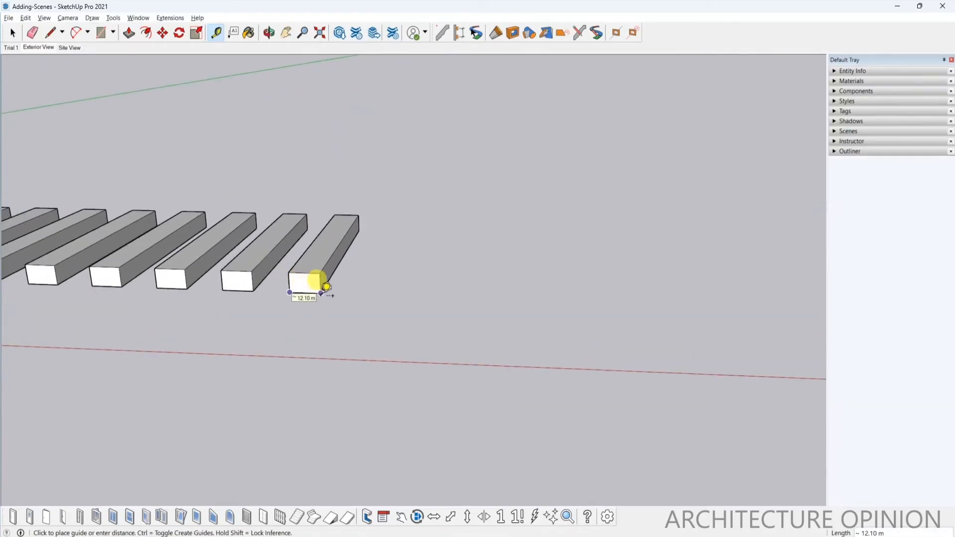
left_click(326, 287)
scroll(319, 299, "down", 8)
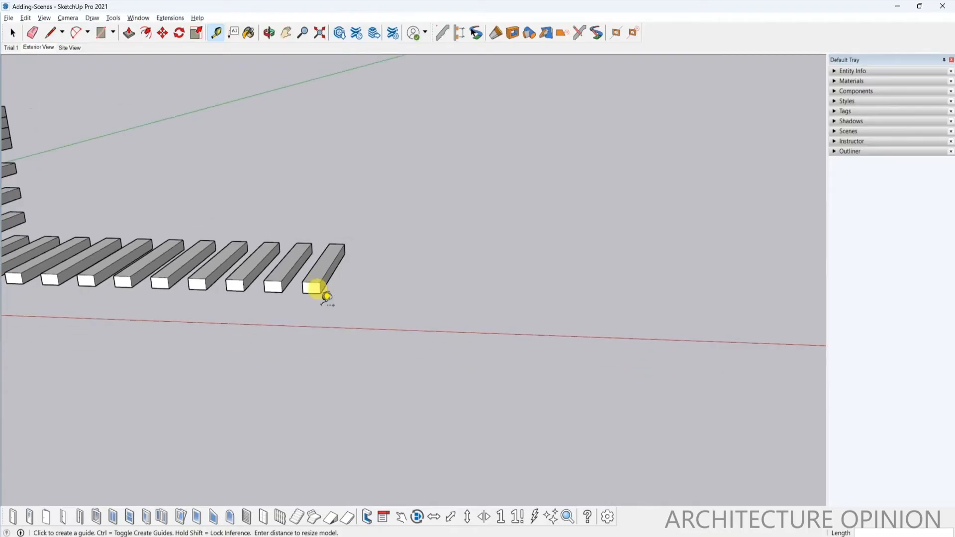
scroll(307, 345, "down", 5)
scroll(405, 367, "down", 5)
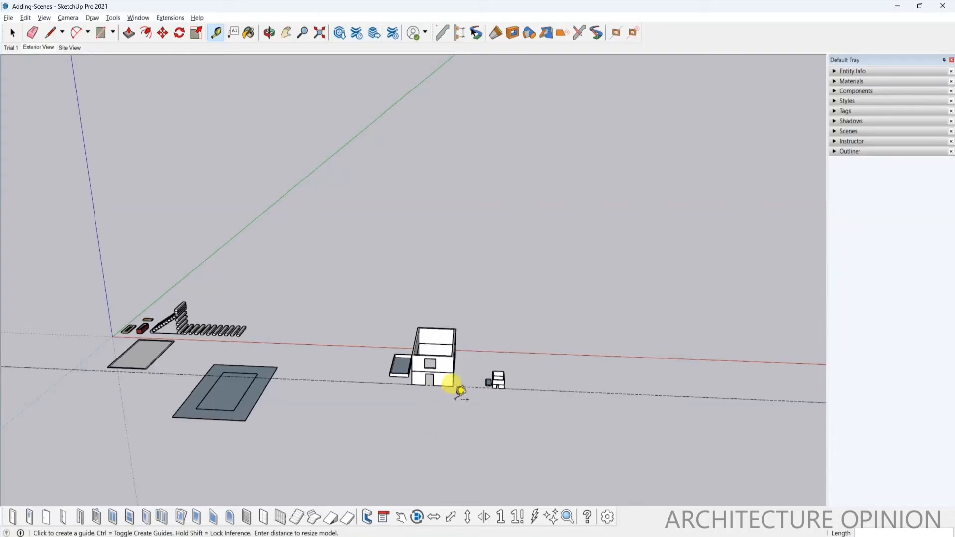
- Open the larger building's group, resize only that group by setting its front bottom edge to 400 m, and close it
scroll(454, 386, "up", 3)
scroll(461, 390, "up", 1)
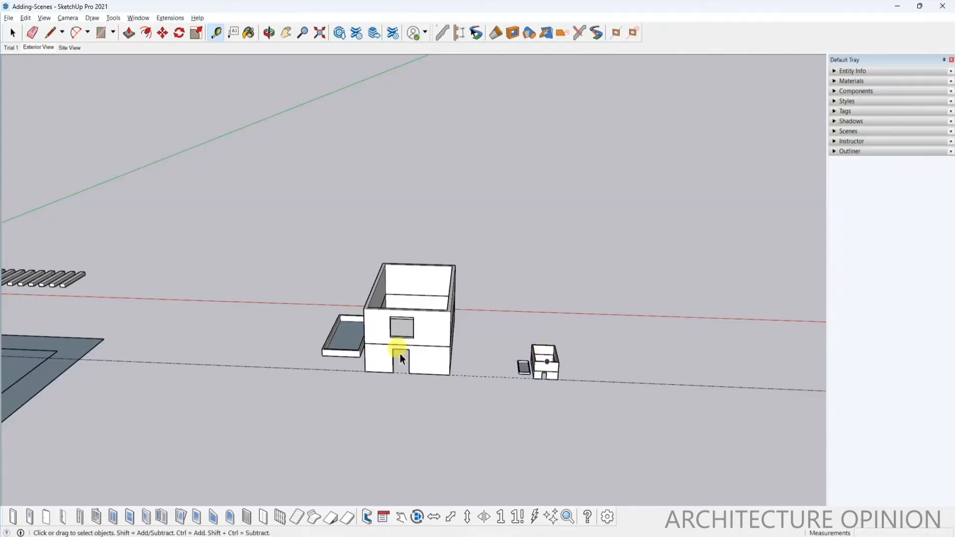
key("space")
double_click(434, 336)
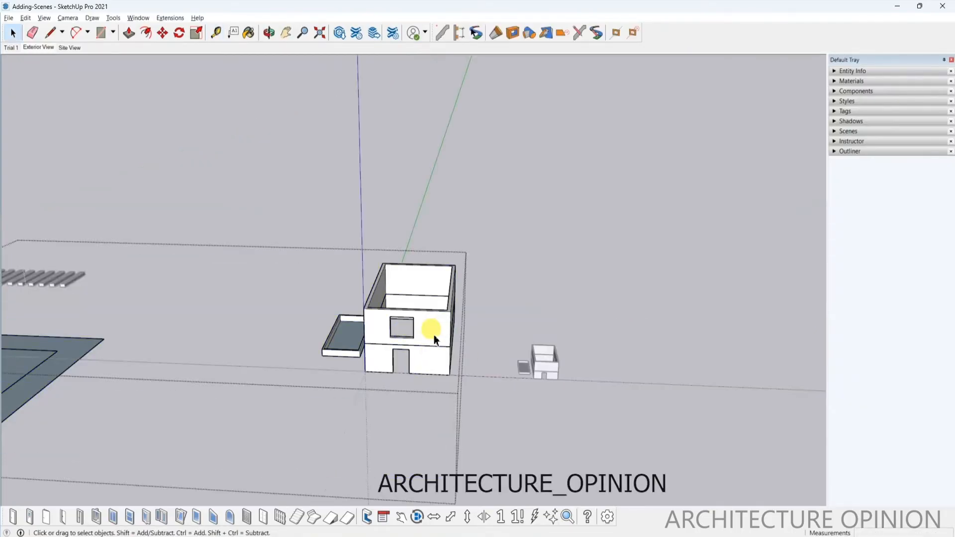
key("t")
left_click(377, 365)
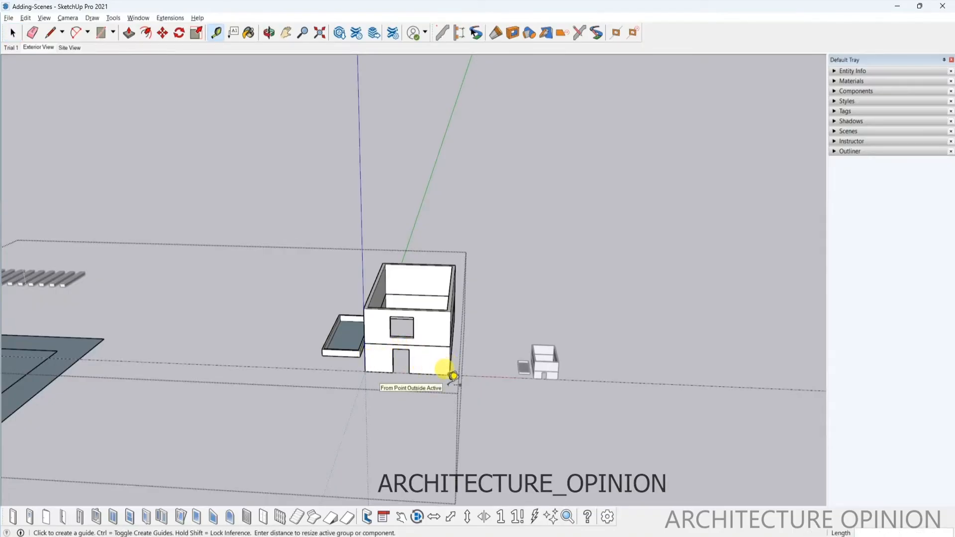
type("400")
key("Return")
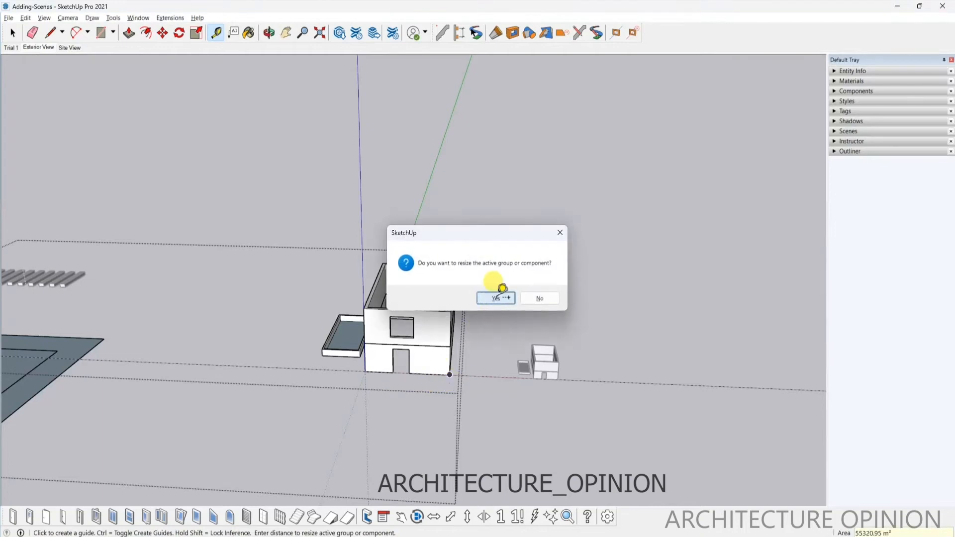
left_click(492, 298)
scroll(491, 377, "down", 6)
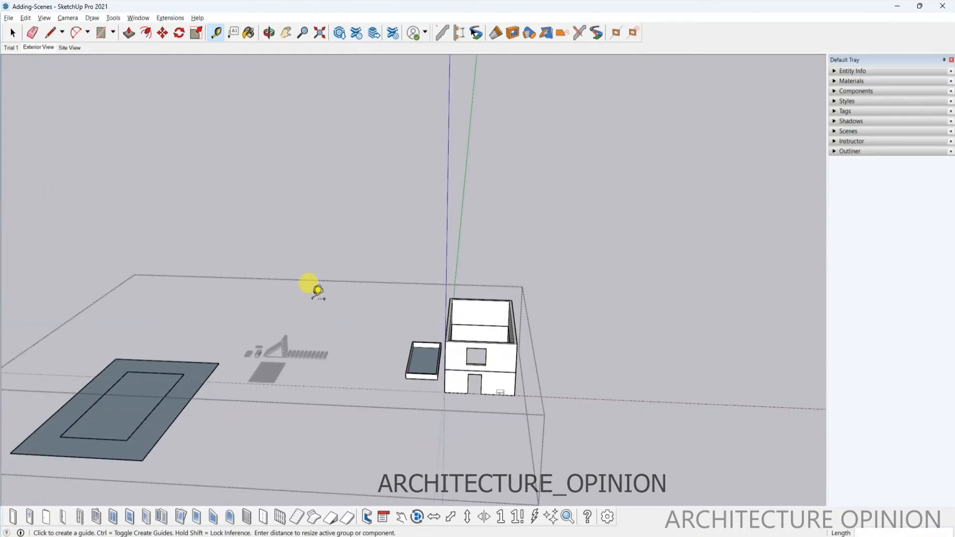
key("space")
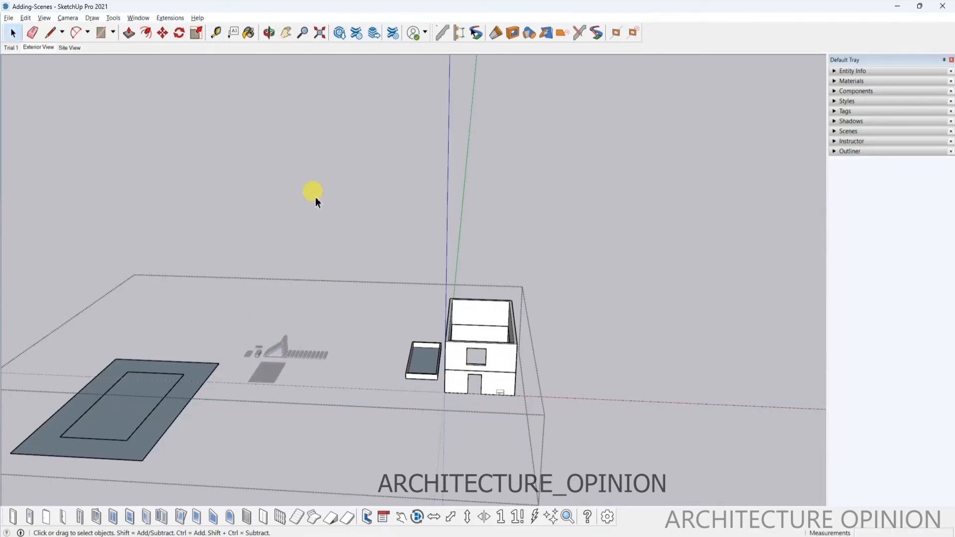
middle_click_drag(314, 193, 405, 298)
- Move the small building out of the larger one, along the guide line, to the free ground beside its right-hand wall
scroll(498, 368, "up", 5)
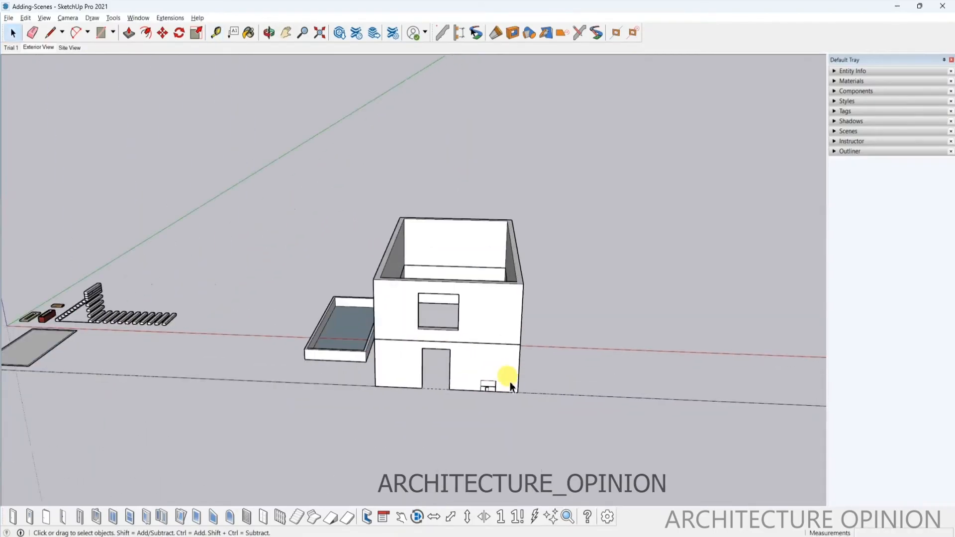
scroll(502, 389, "up", 5)
left_click(467, 395)
key("m")
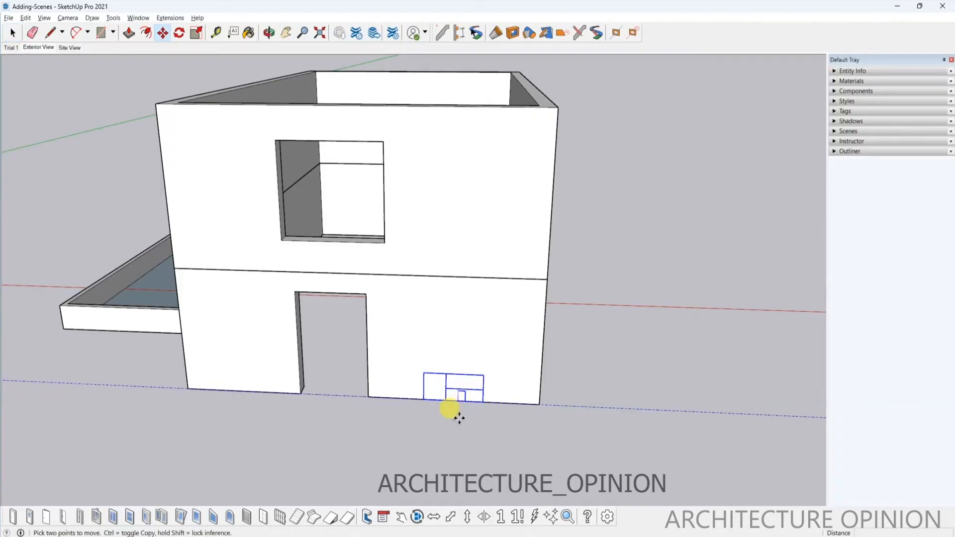
left_click(458, 418)
left_click(686, 419)
scroll(540, 424, "down", 3)
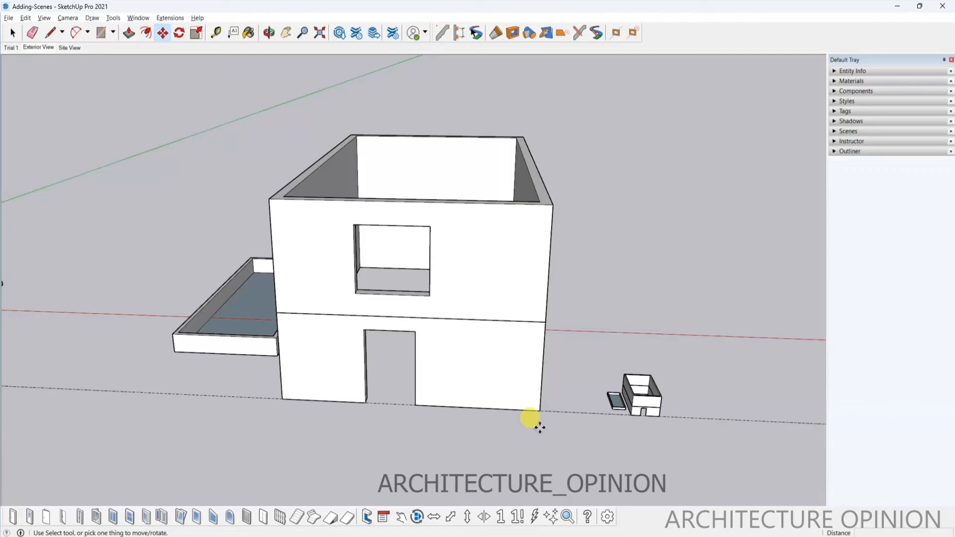
scroll(539, 428, "down", 5)
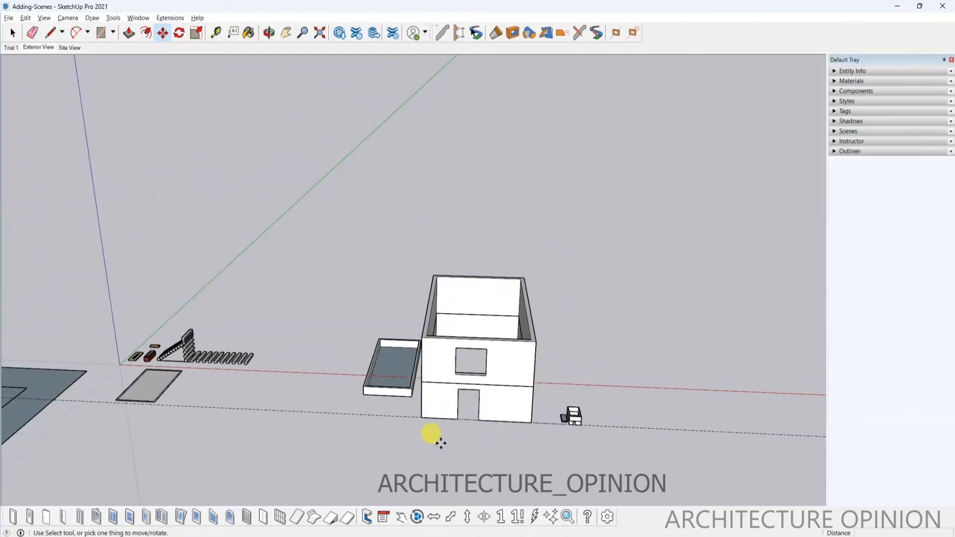